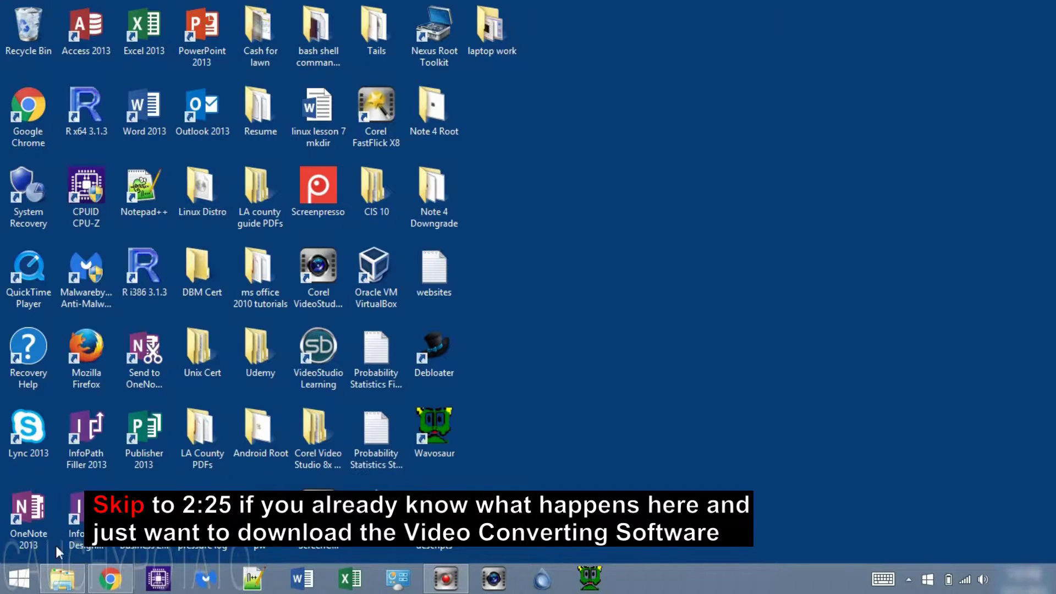
# - Open a new File Explorer window and browse to Removable Disk (E:) > DCIM > 100PHOTO
pyautogui.rightClick(52, 579)
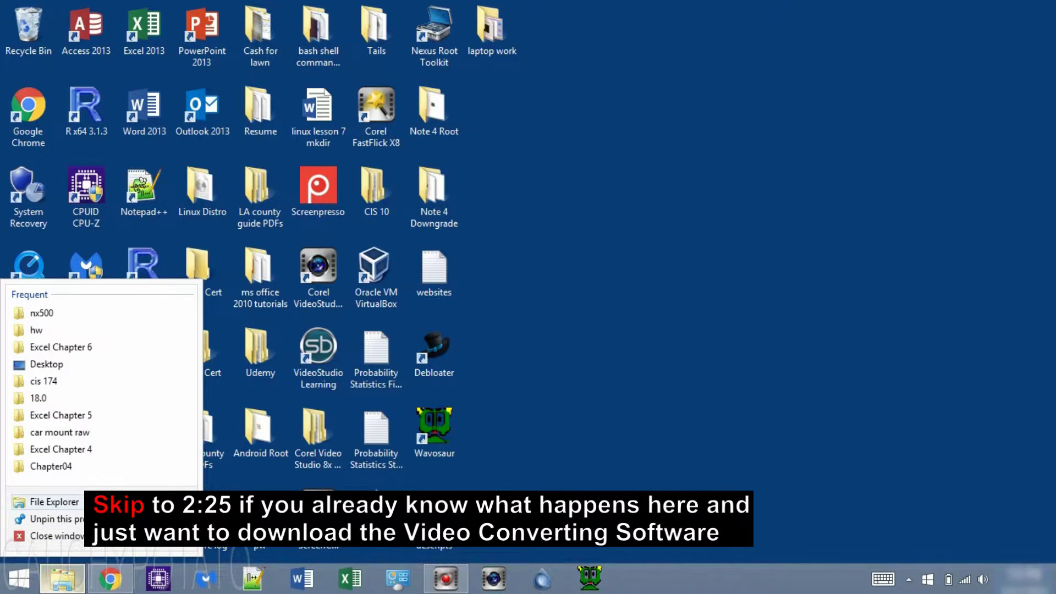
pyautogui.click(54, 501)
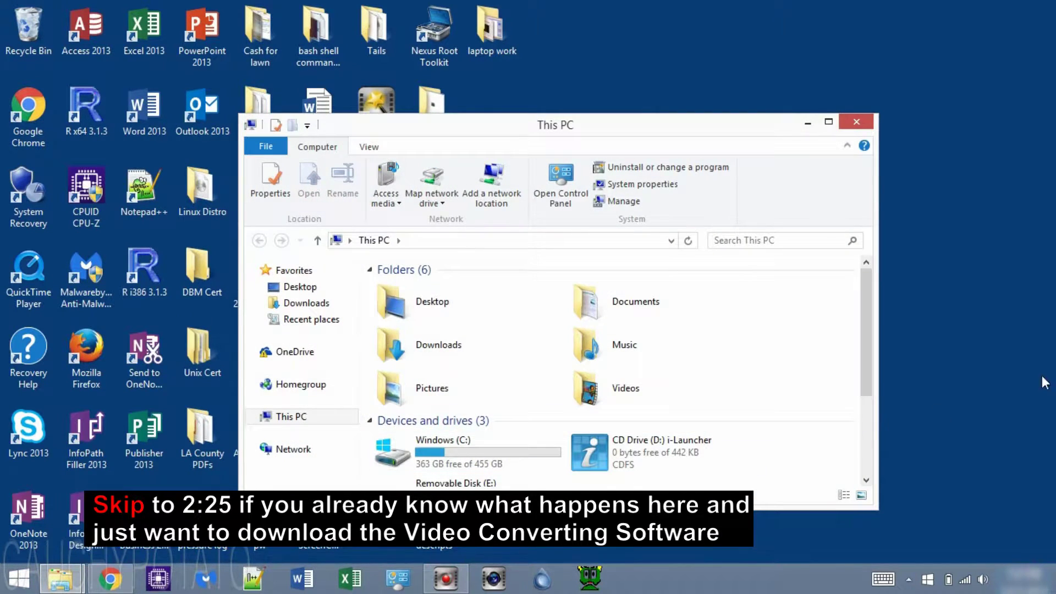
pyautogui.moveTo(867, 335); pyautogui.dragTo(867, 397)
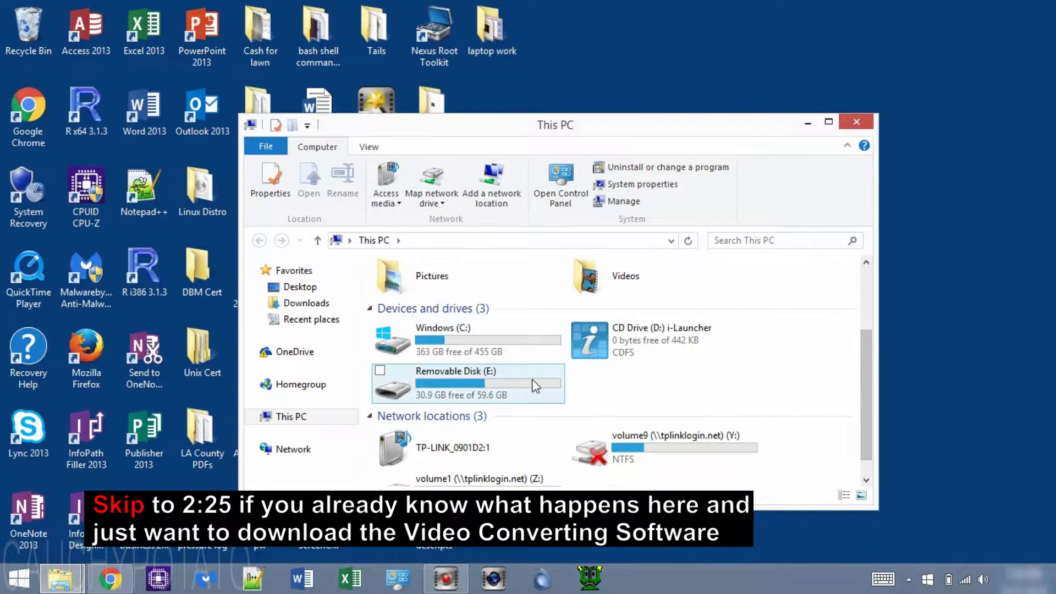
pyautogui.doubleClick(514, 378)
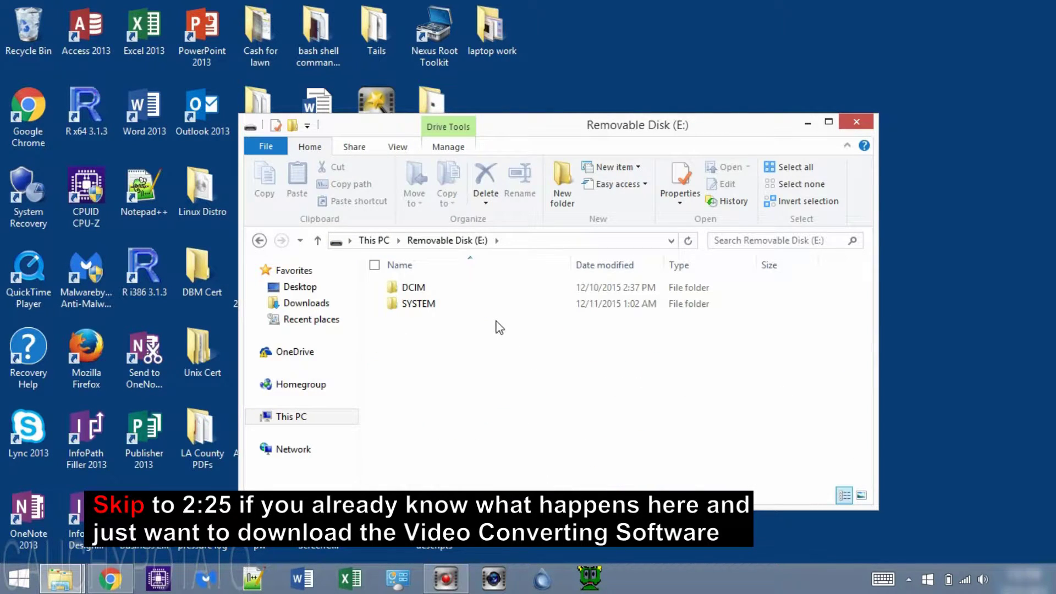
pyautogui.doubleClick(445, 290)
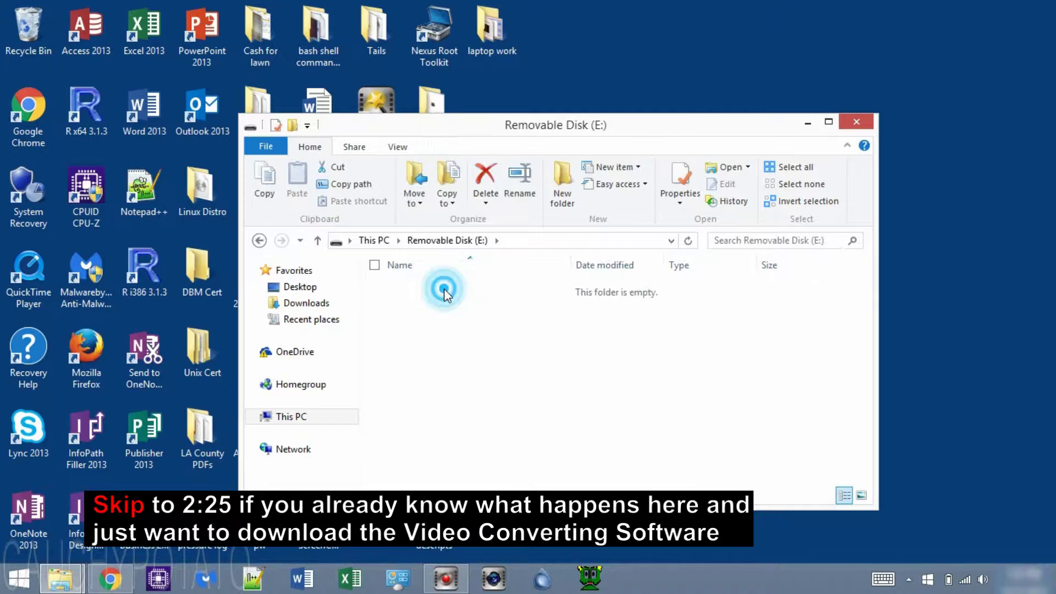
pyautogui.doubleClick(445, 290)
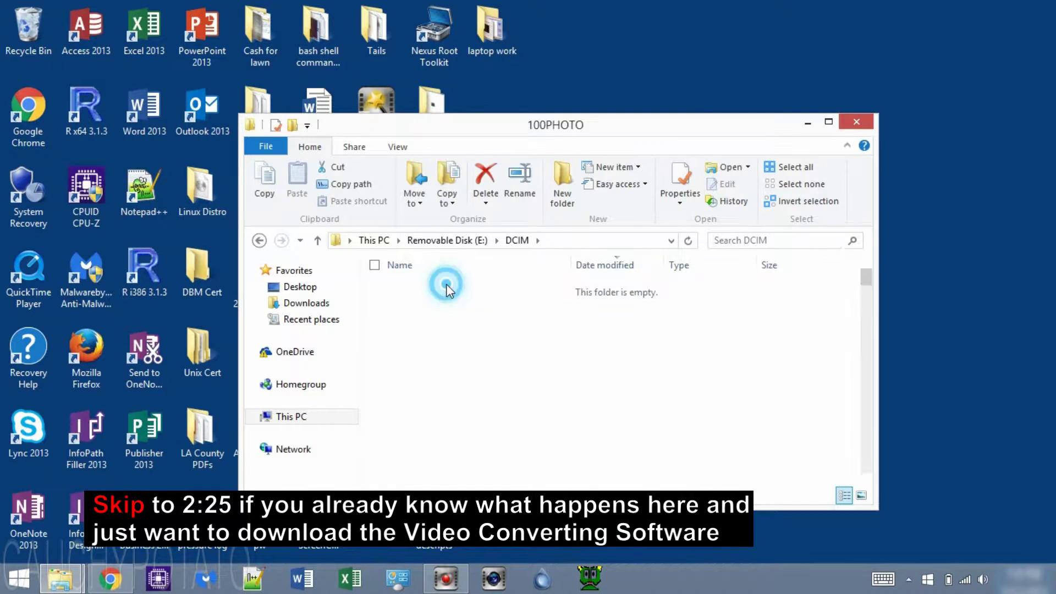
# - Copy the SAM_0343 video onto the desktop and minimize the Explorer window
pyautogui.click(583, 287)
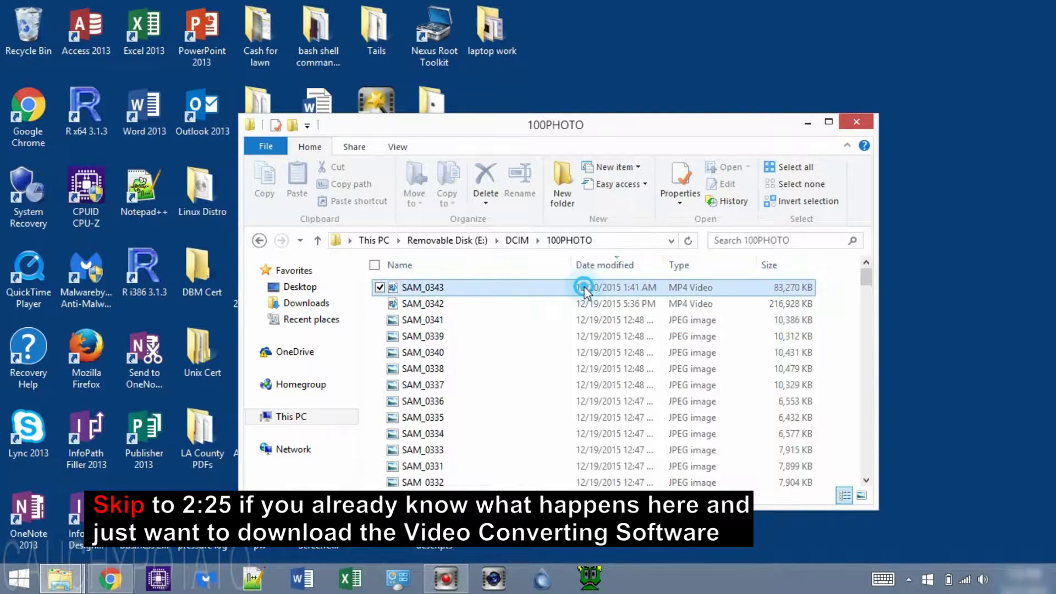
pyautogui.moveTo(575, 291); pyautogui.dragTo(939, 352)
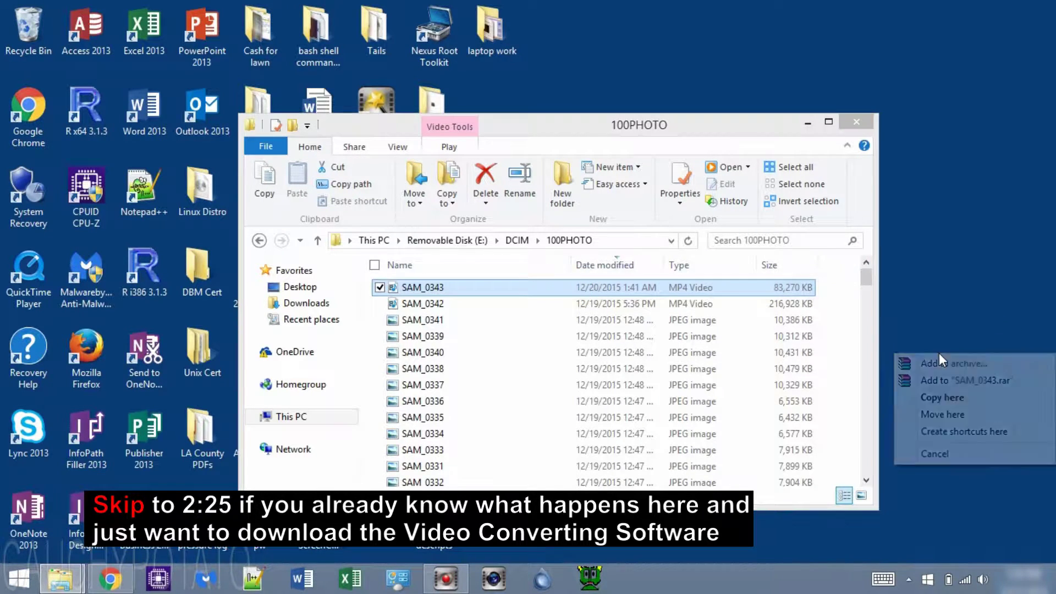
pyautogui.click(945, 397)
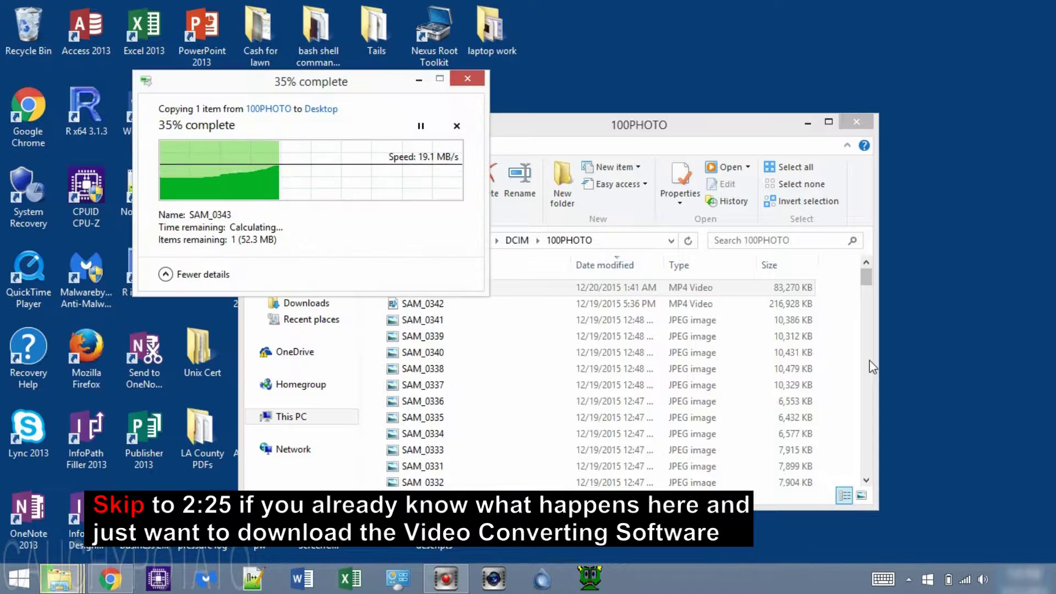
pyautogui.click(806, 123)
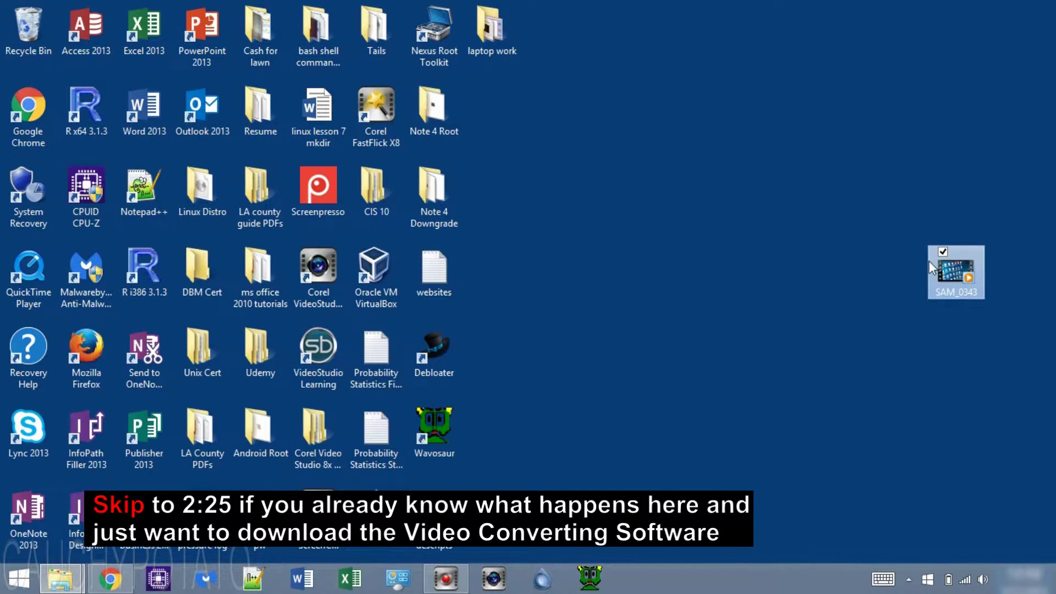
# - Create a new desktop folder named NX500
pyautogui.moveTo(952, 268); pyautogui.dragTo(671, 278)
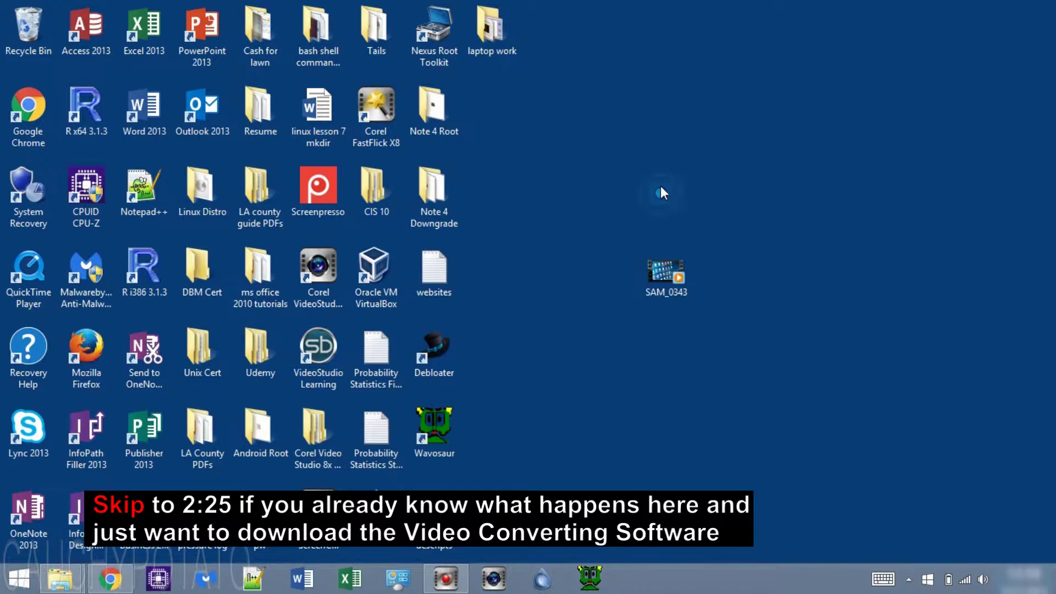
pyautogui.rightClick(662, 186)
pyautogui.moveTo(592, 347)
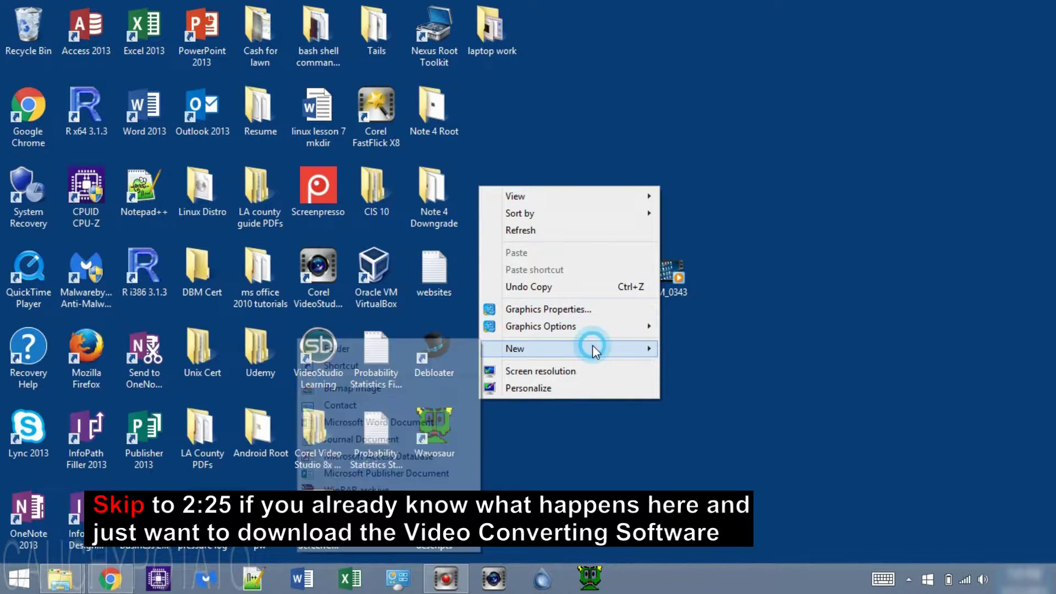
pyautogui.click(435, 352)
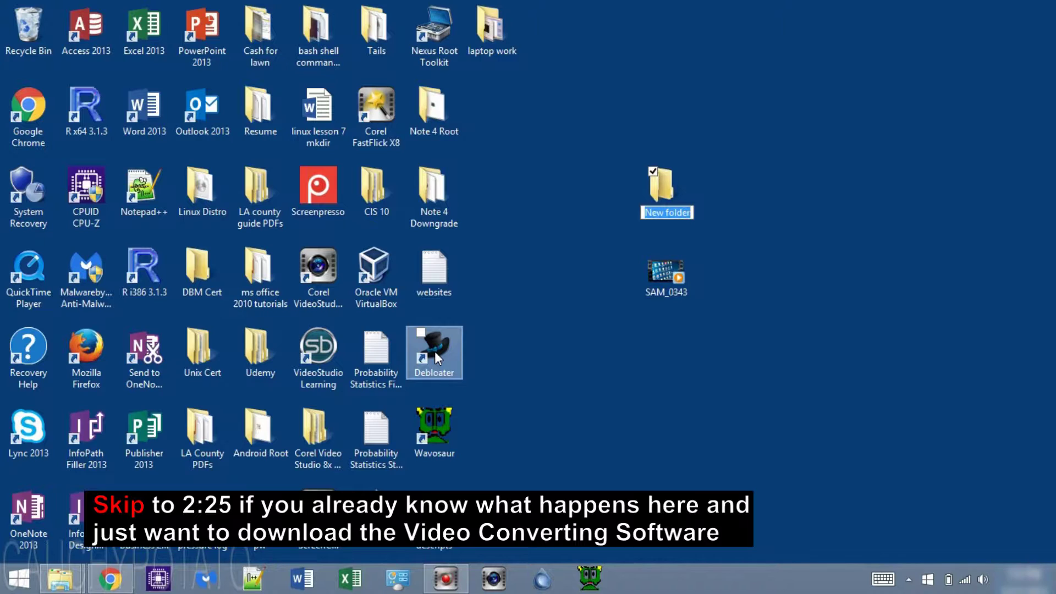
pyautogui.write('NX500')
pyautogui.press('Return')
pyautogui.press('Return')
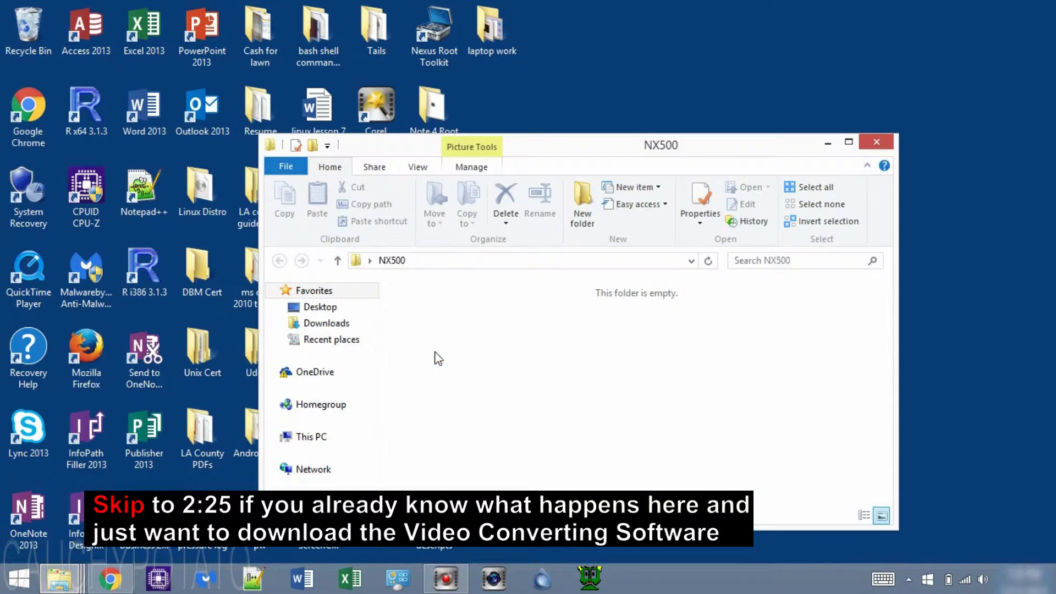
# - Move the SAM_0343 video from the desktop into the NX500 folder
pyautogui.moveTo(680, 152); pyautogui.dragTo(461, 104)
pyautogui.moveTo(689, 281); pyautogui.dragTo(625, 300)
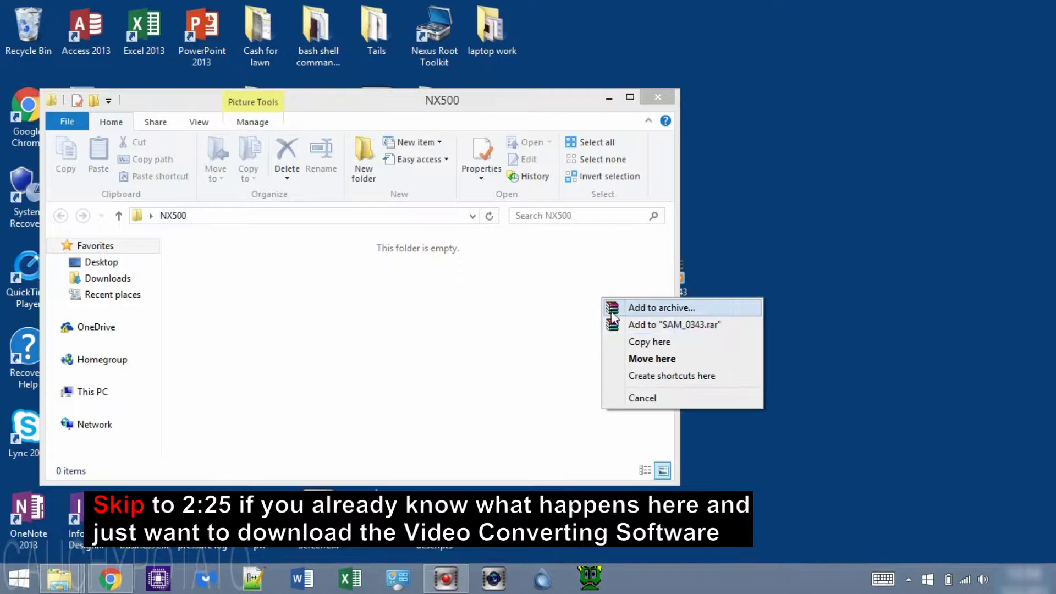
pyautogui.click(638, 359)
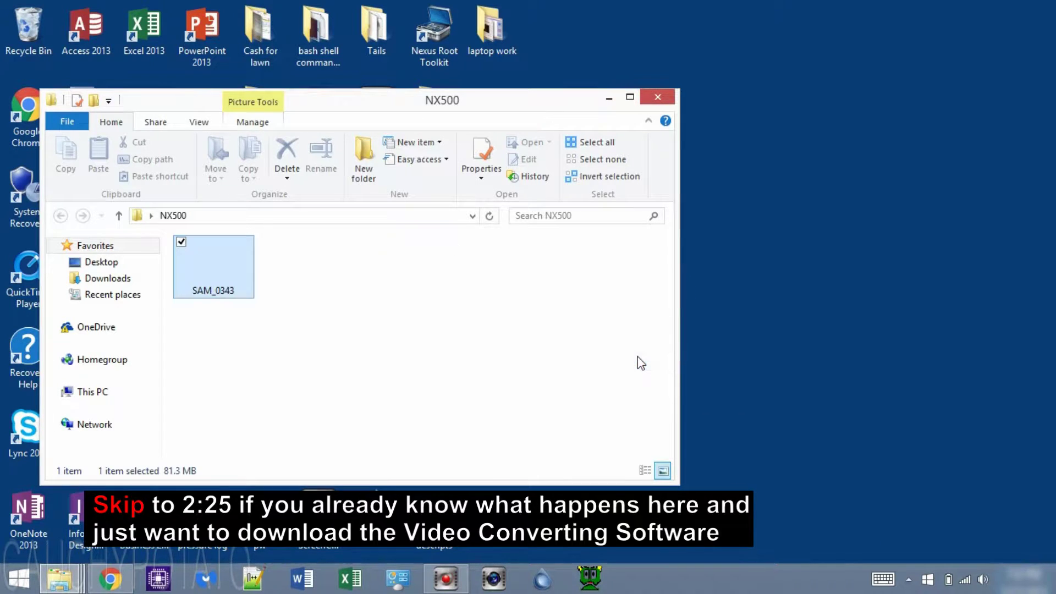
pyautogui.click(573, 301)
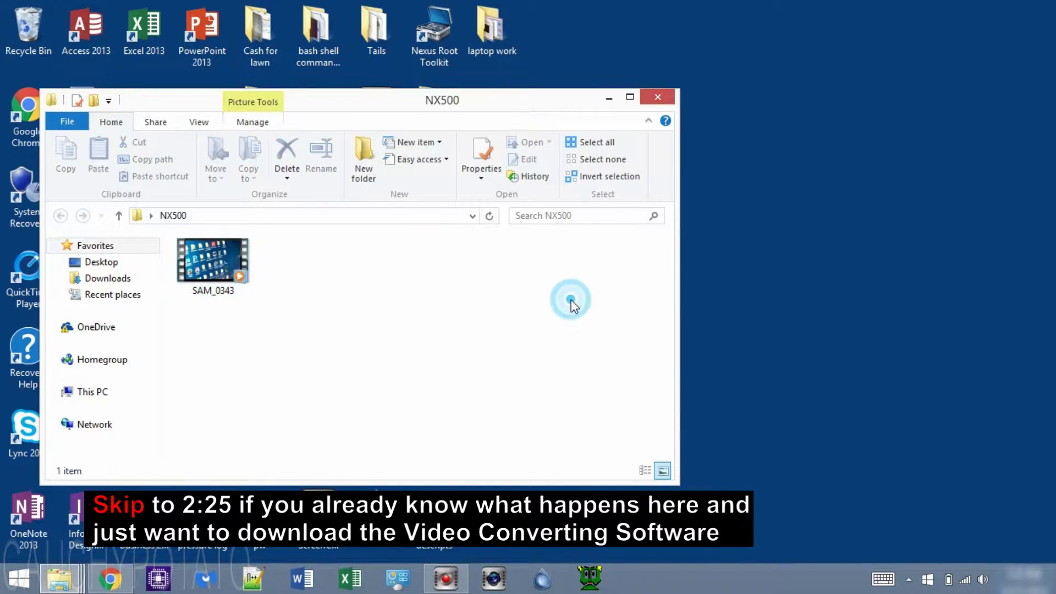
# - Open YouTube's upload page in a new browser tab
pyautogui.click(119, 580)
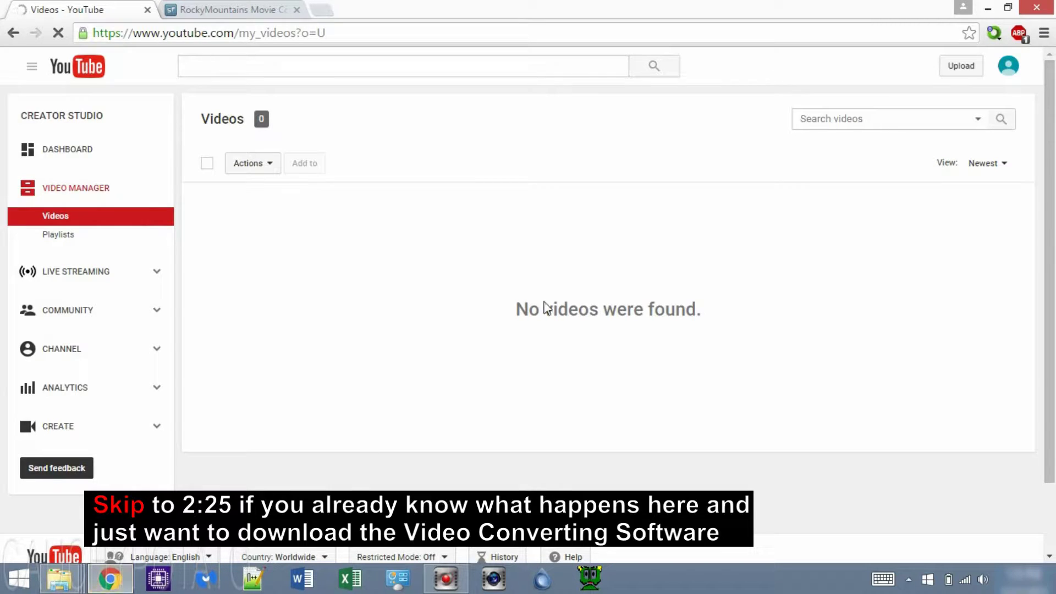
pyautogui.rightClick(960, 71)
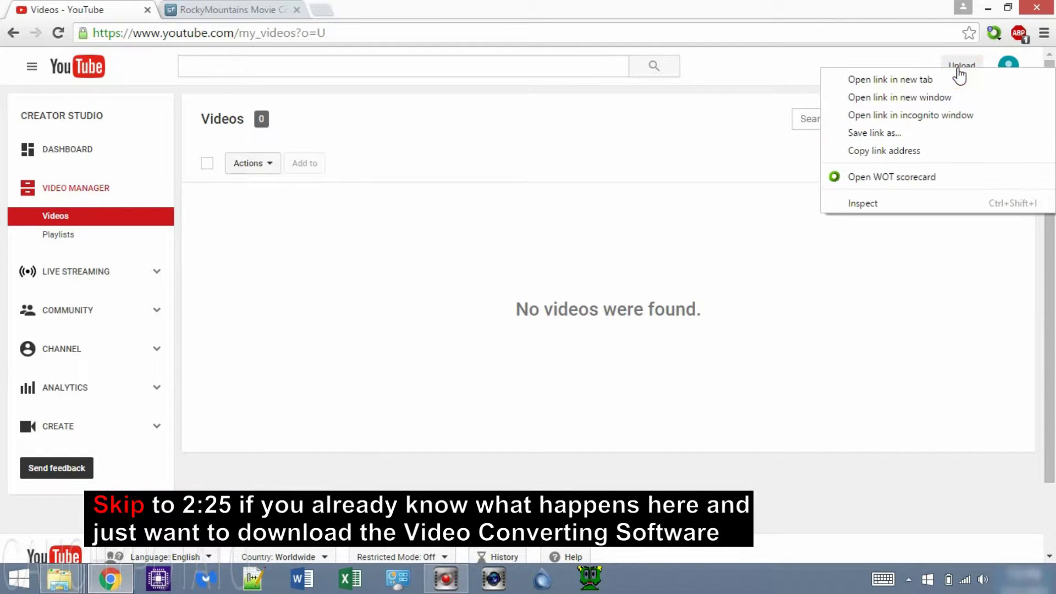
pyautogui.click(957, 78)
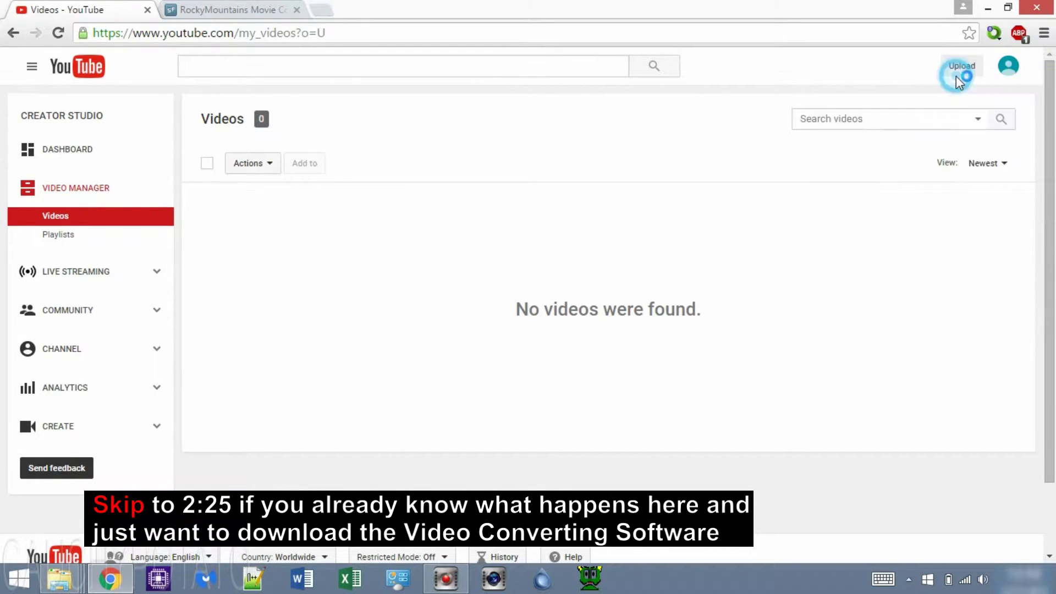
pyautogui.click(198, 10)
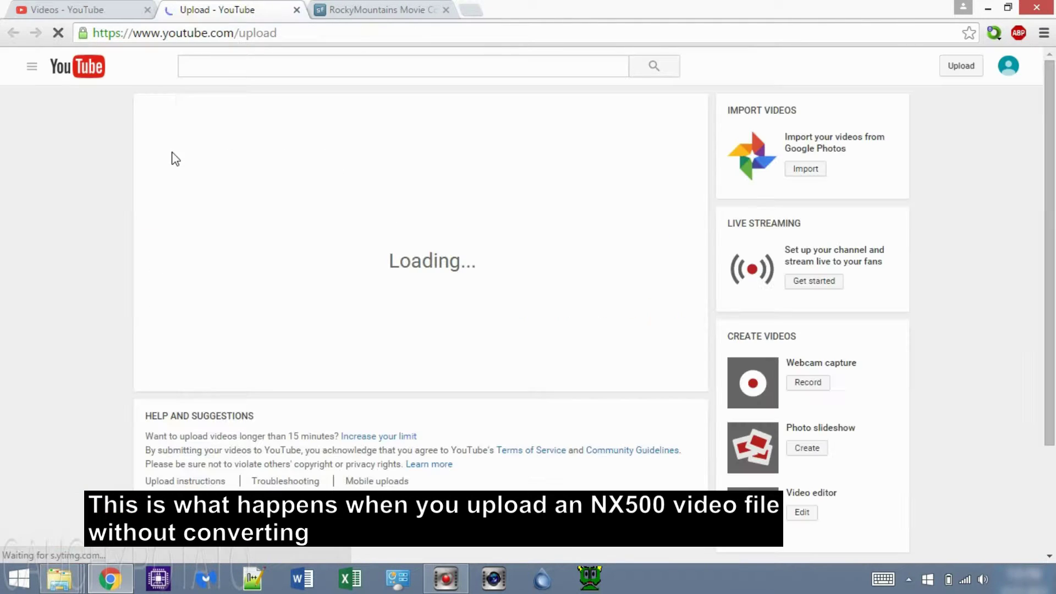
# - Set the upload privacy to Unlisted and drop SAM_0343 from NX500 onto the upload area
pyautogui.click(416, 304)
pyautogui.click(421, 326)
pyautogui.moveTo(60, 577)
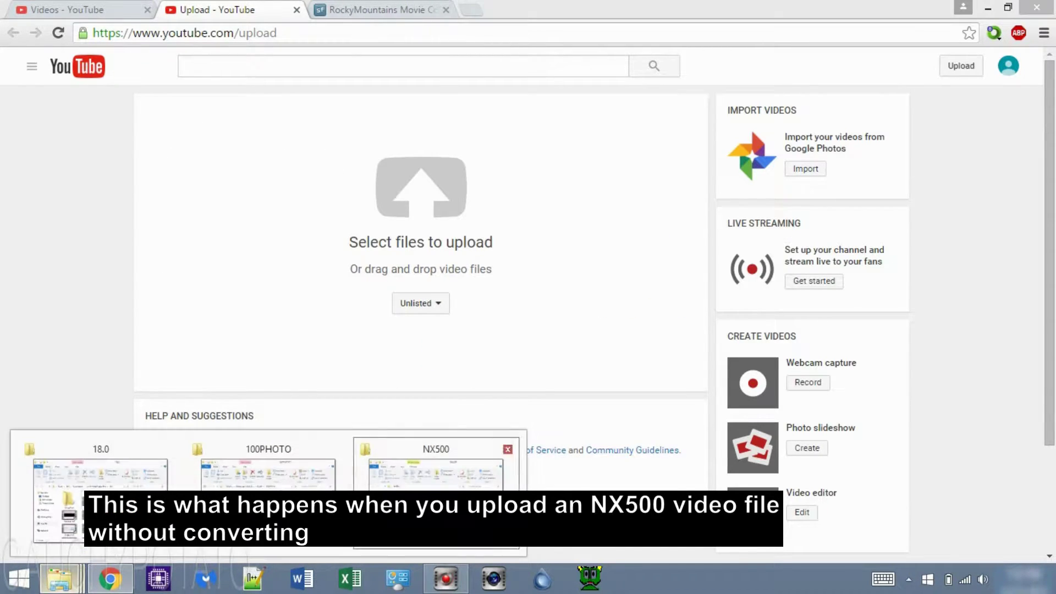
pyautogui.click(435, 484)
pyautogui.moveTo(568, 105); pyautogui.dragTo(545, 98)
pyautogui.moveTo(201, 258); pyautogui.dragTo(674, 262)
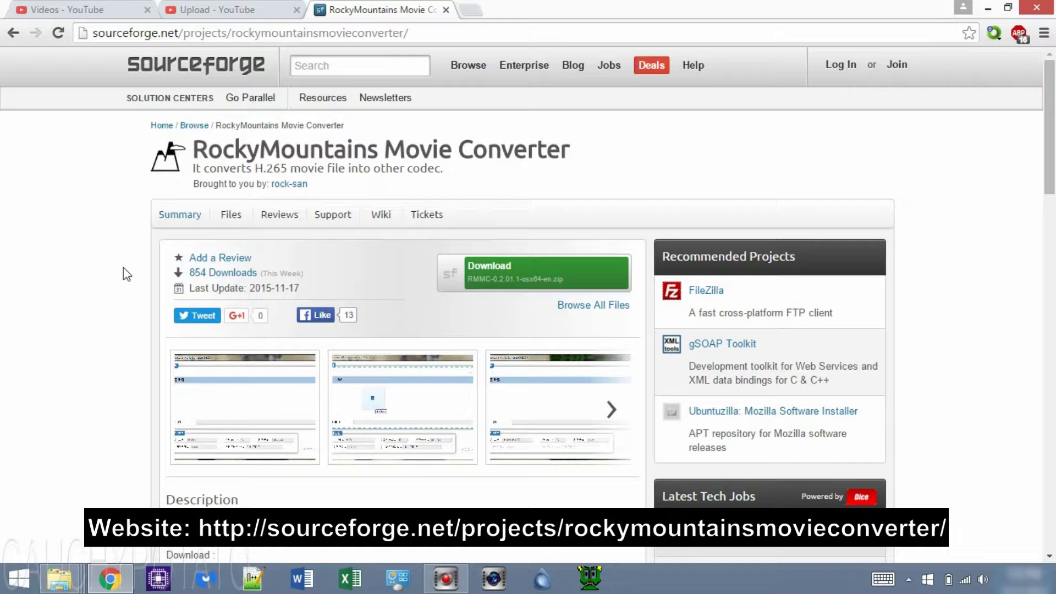
# - Download RMMC-0.2.01.1-win64-en.zip from the project's Files > win-64 folder
pyautogui.click(238, 219)
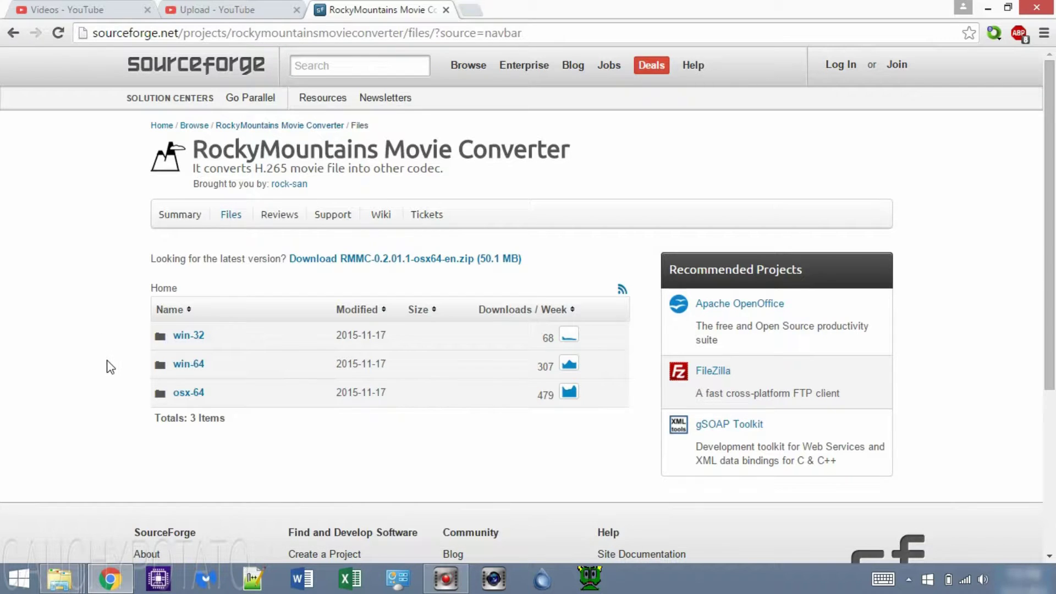
pyautogui.click(181, 368)
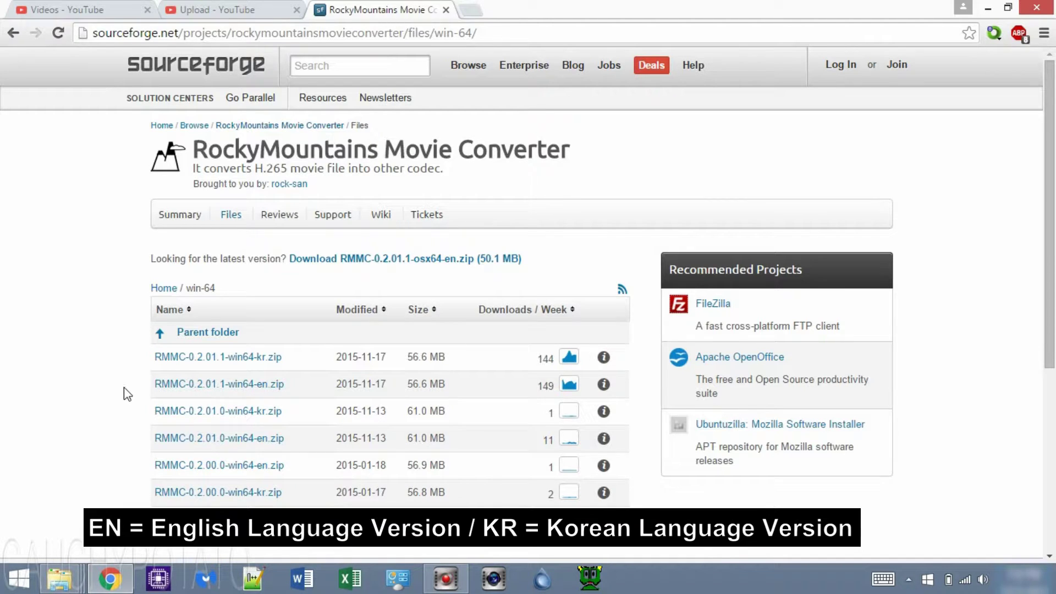
pyautogui.click(195, 387)
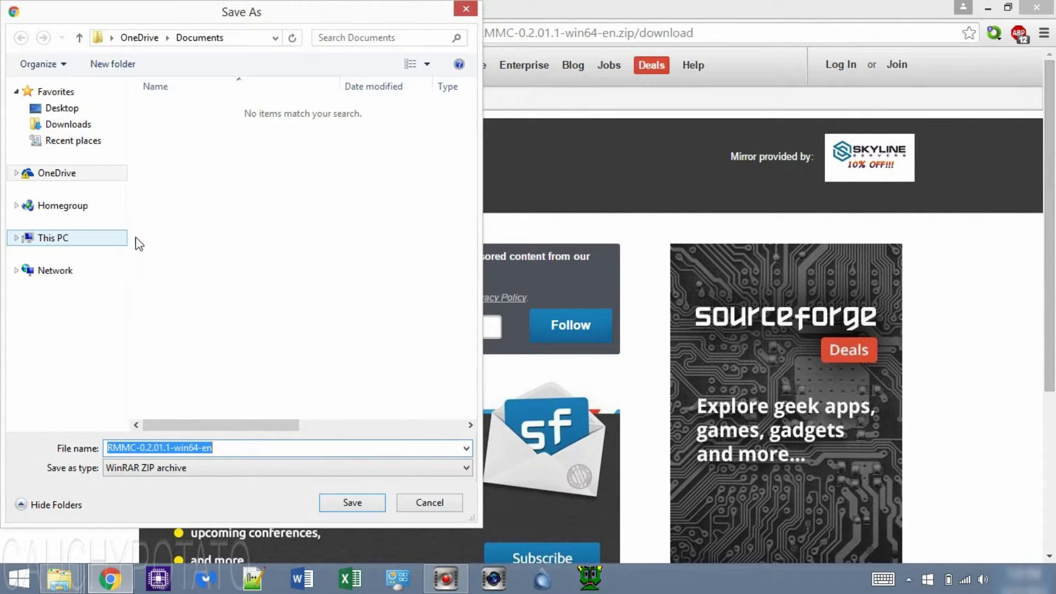
# - Save RMMC-0.2.01.1-win64-en.zip into the desktop's NX500 folder
pyautogui.click(73, 112)
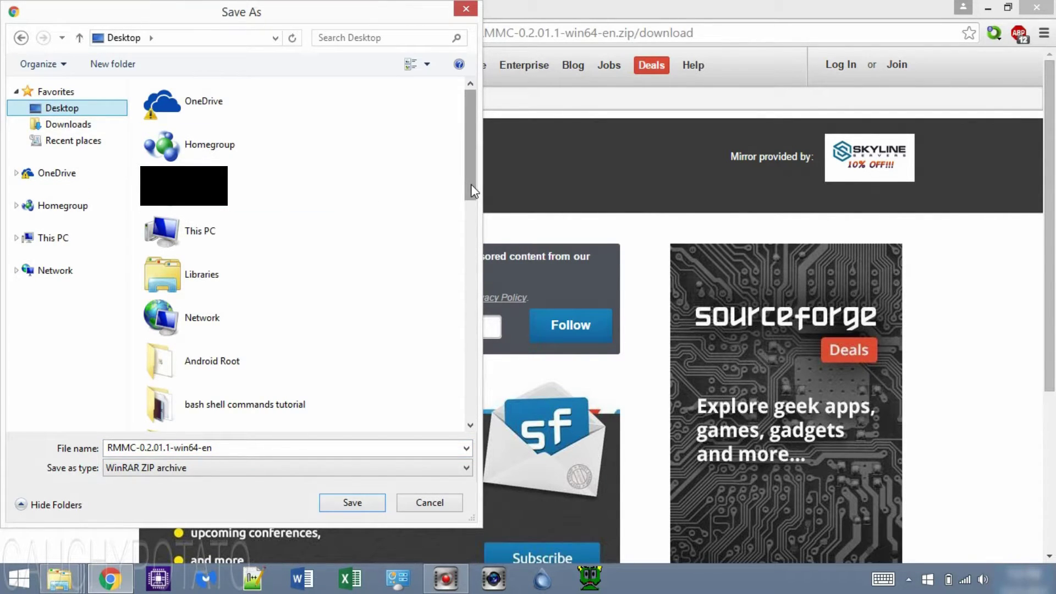
pyautogui.moveTo(473, 191); pyautogui.dragTo(471, 424)
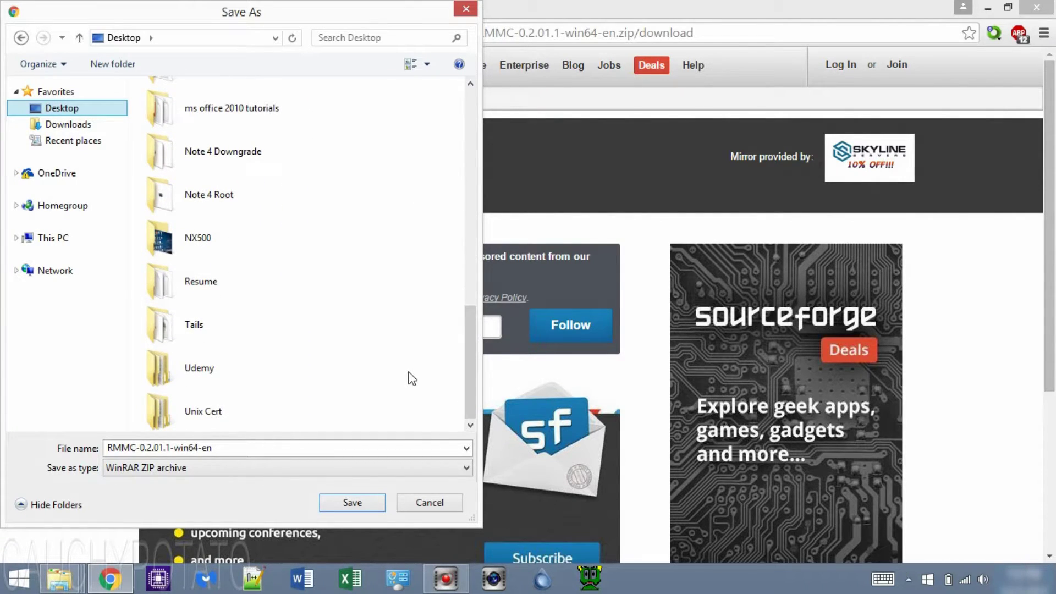
pyautogui.doubleClick(208, 247)
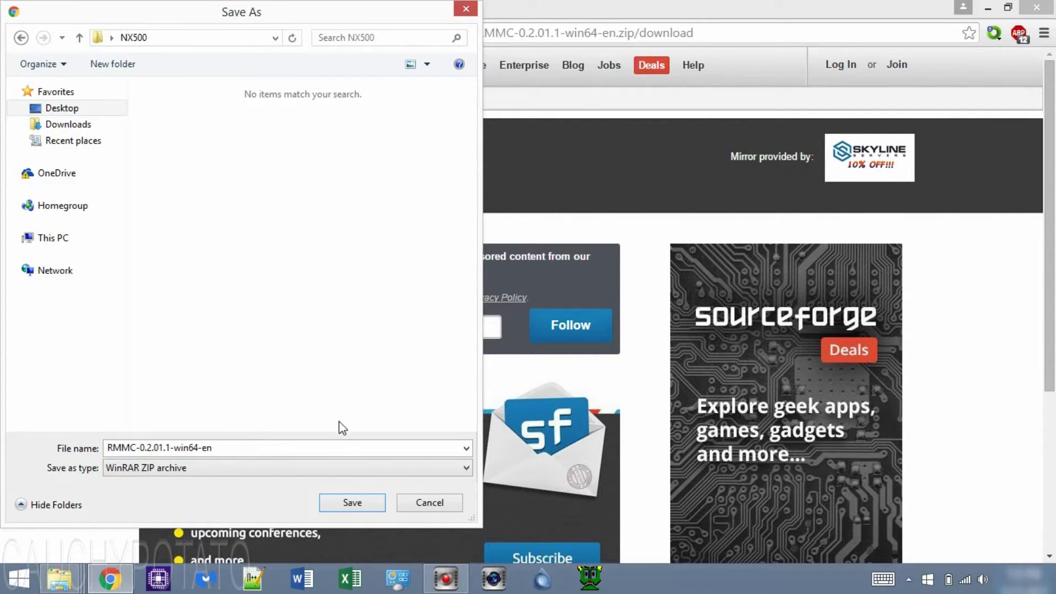
pyautogui.click(366, 502)
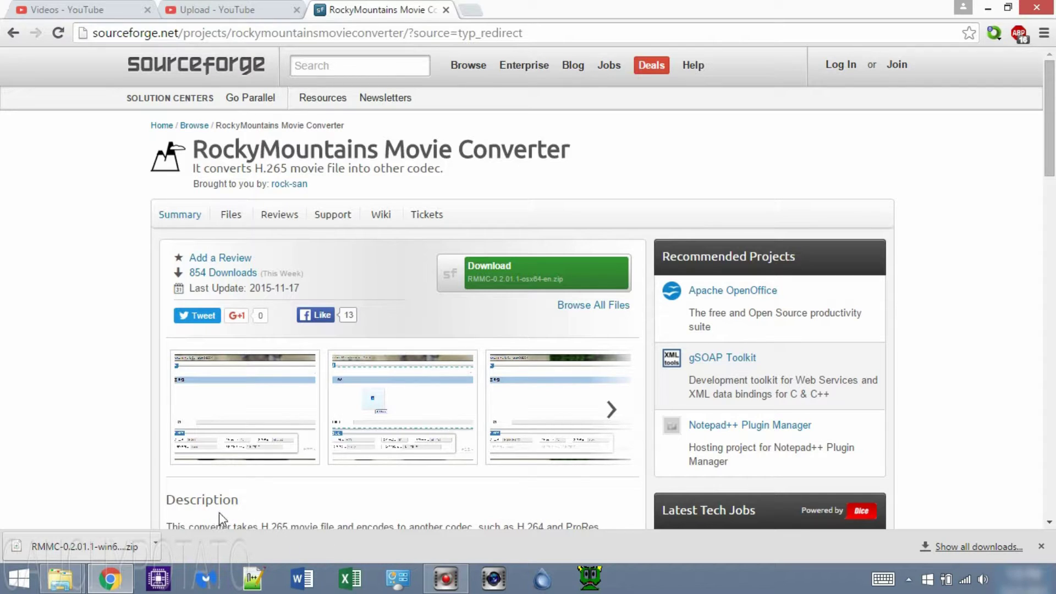
pyautogui.click(160, 547)
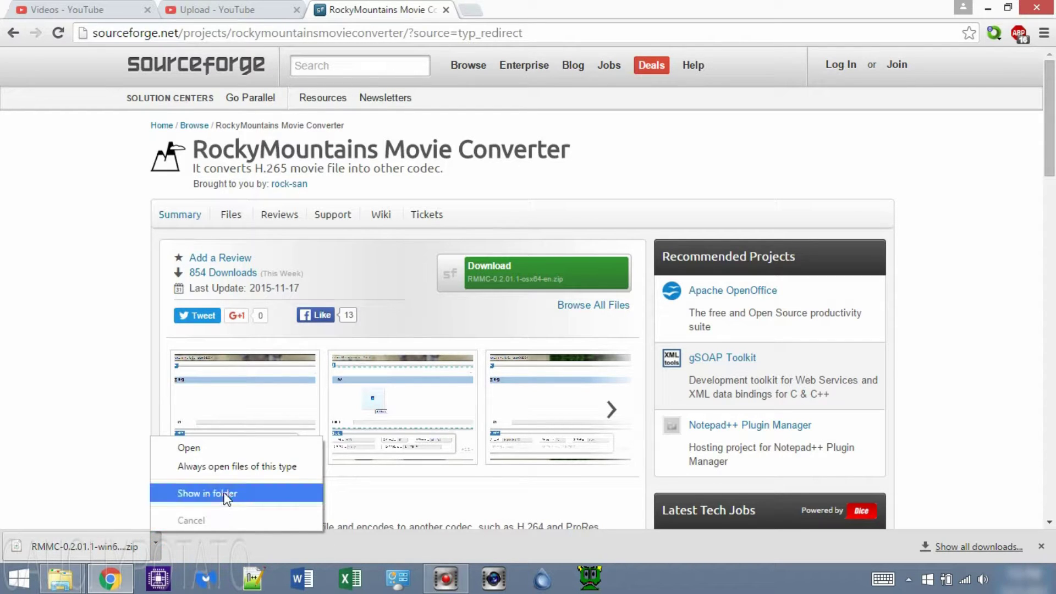
# - Extract the RMMC zip in NX500 and open the RMMC-0.2.01.1-win64-en folder
pyautogui.click(223, 493)
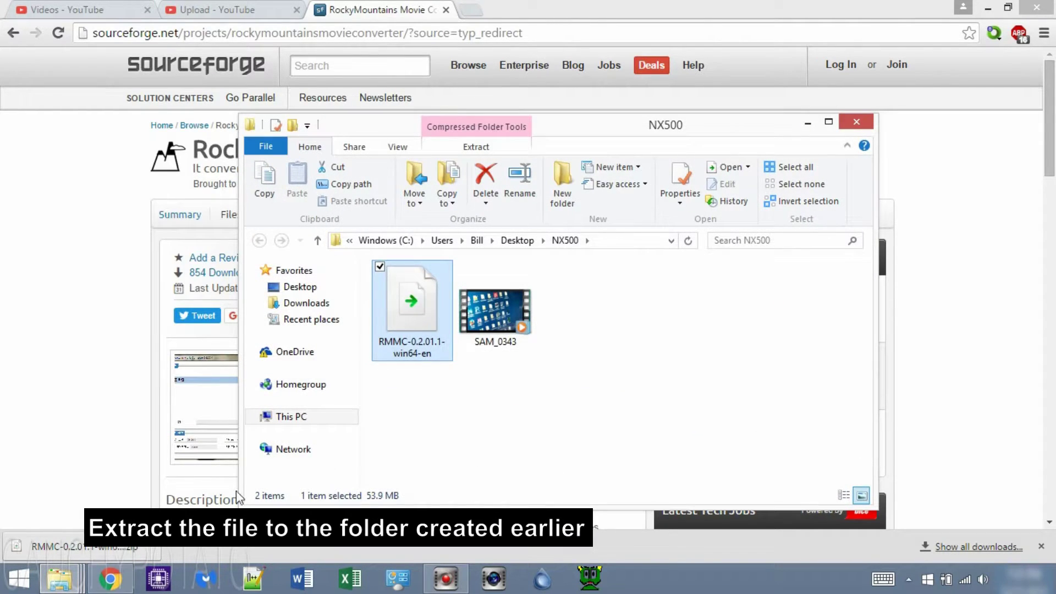
pyautogui.moveTo(434, 325); pyautogui.dragTo(640, 372)
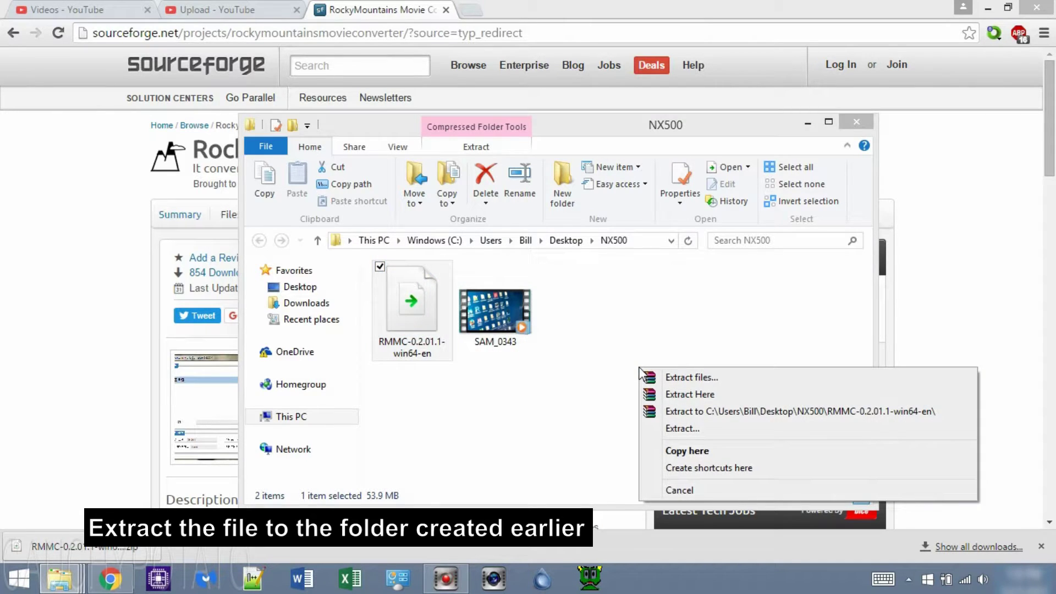
pyautogui.click(711, 395)
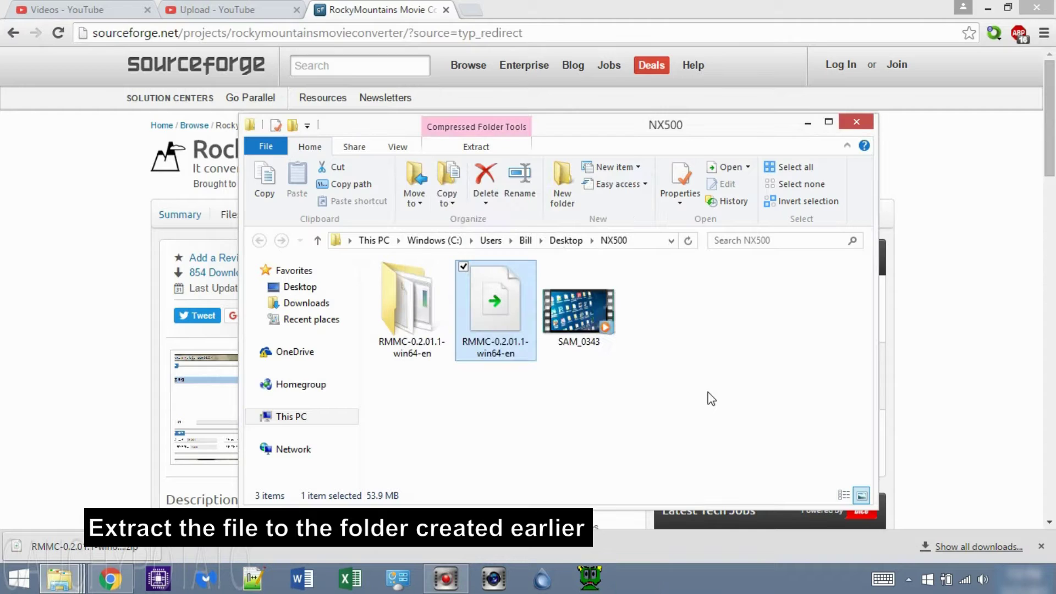
pyautogui.click(711, 395)
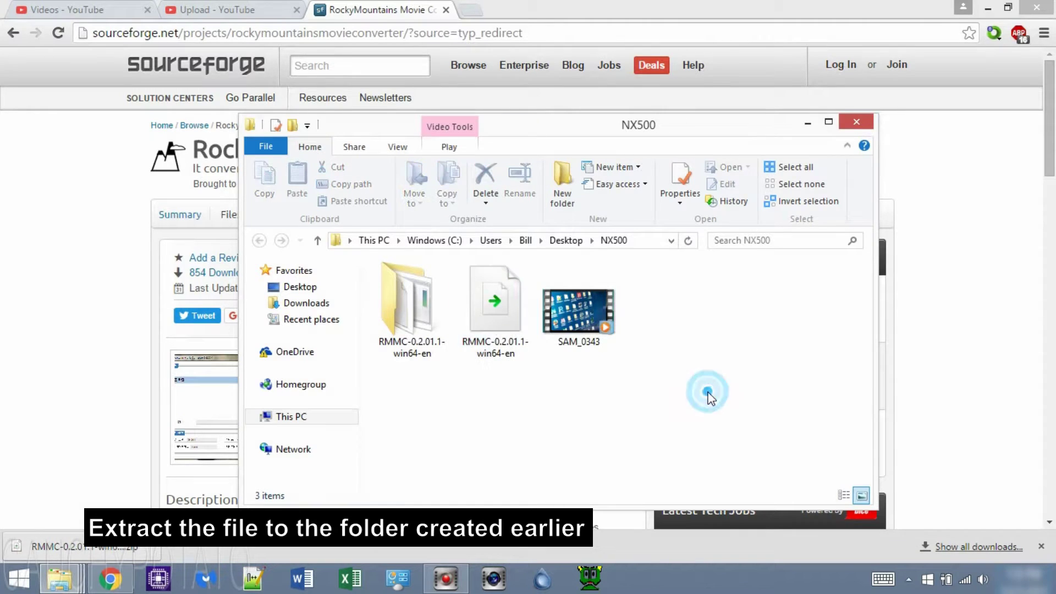
pyautogui.doubleClick(396, 281)
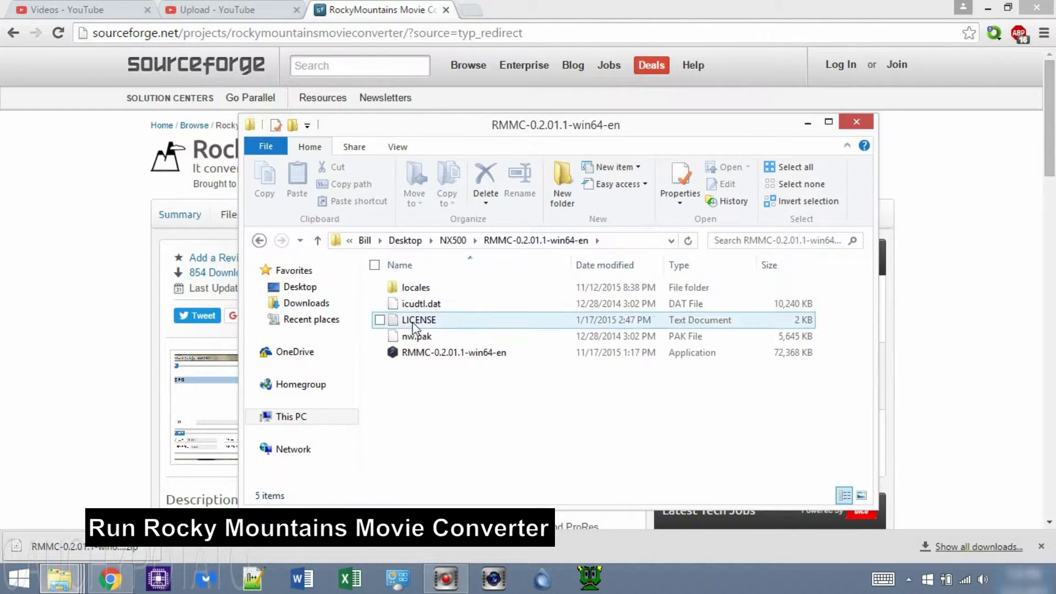
# - Launch RMMC and add SAM_0343 from NX500 to its Source Files list
pyautogui.doubleClick(424, 356)
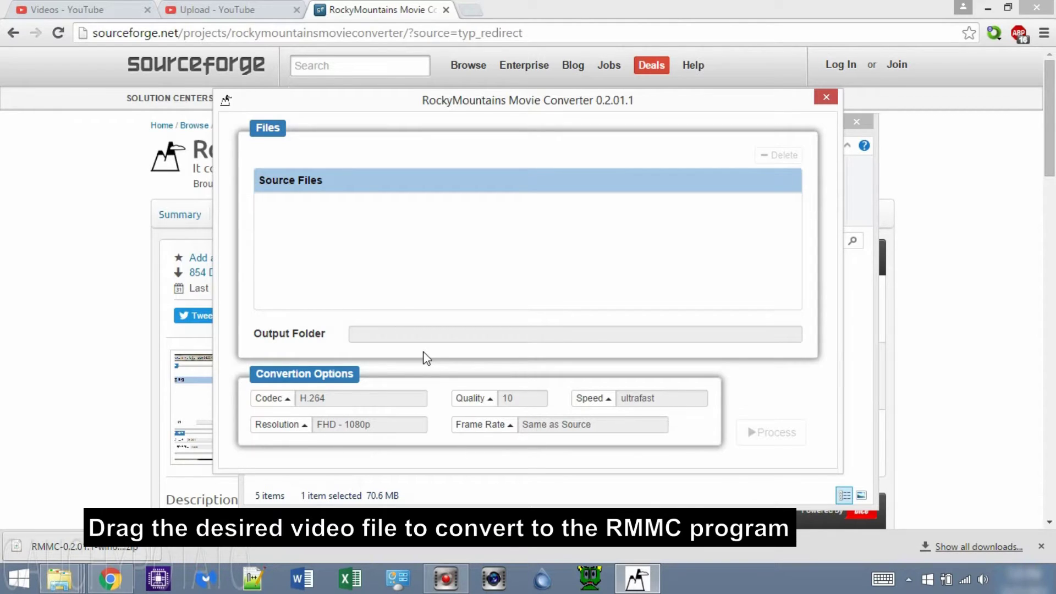
pyautogui.click(856, 334)
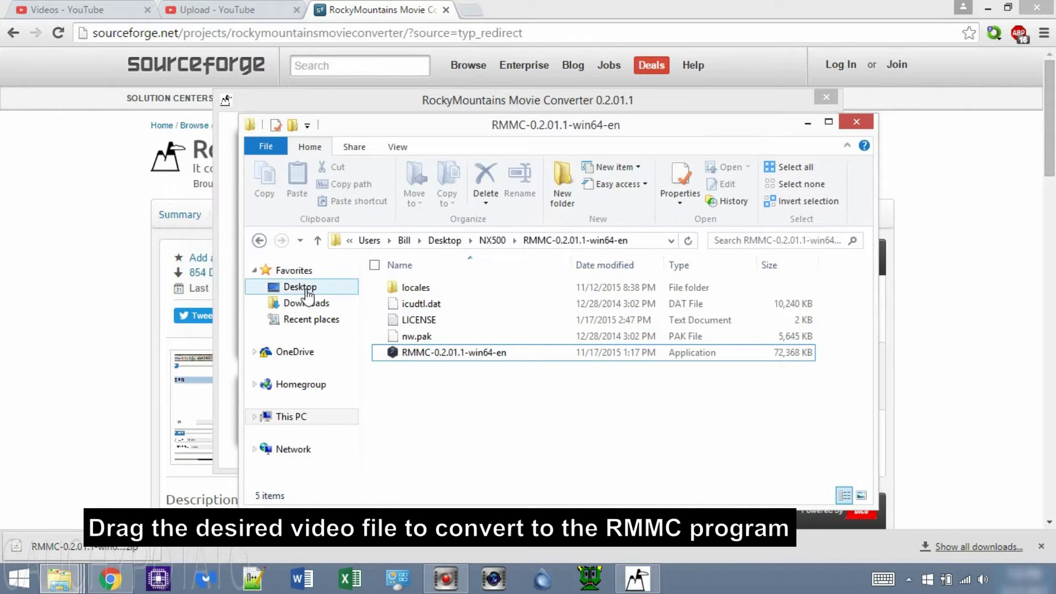
pyautogui.click(259, 241)
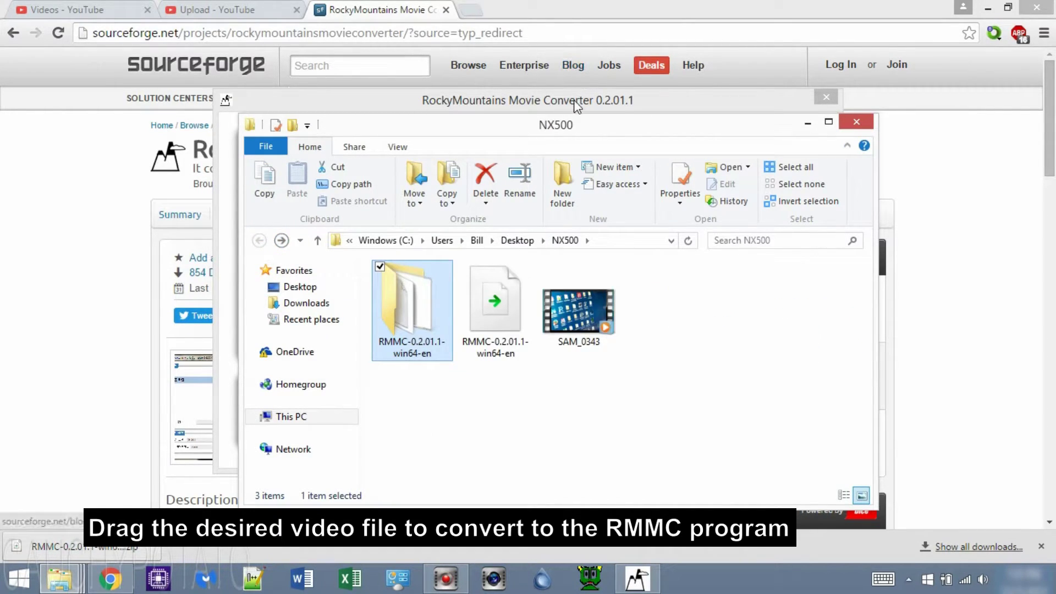
pyautogui.moveTo(578, 128); pyautogui.dragTo(389, 64)
pyautogui.click(392, 269)
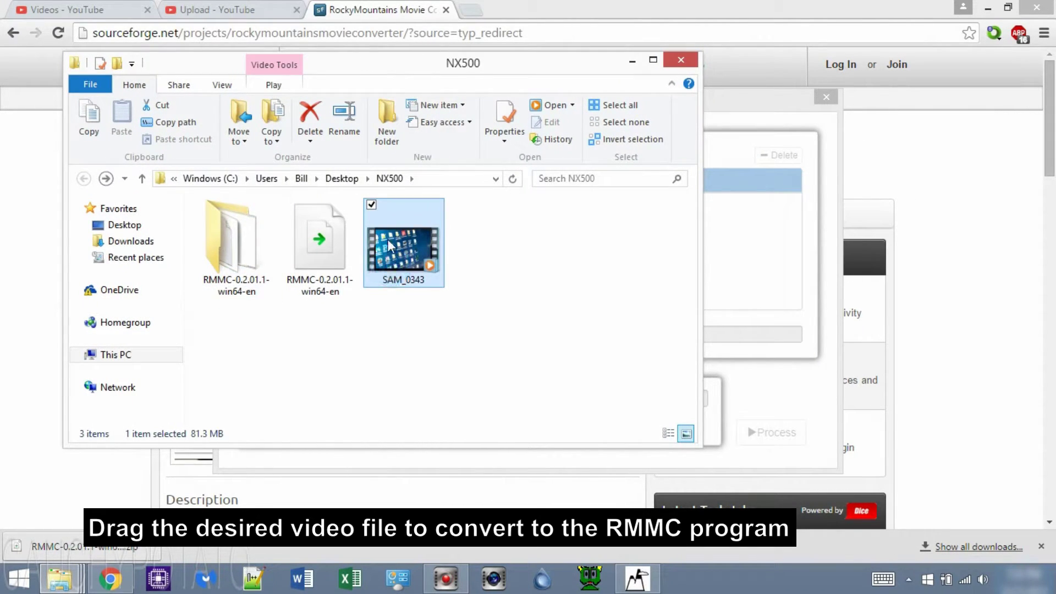
pyautogui.moveTo(386, 249); pyautogui.dragTo(725, 233)
pyautogui.click(757, 228)
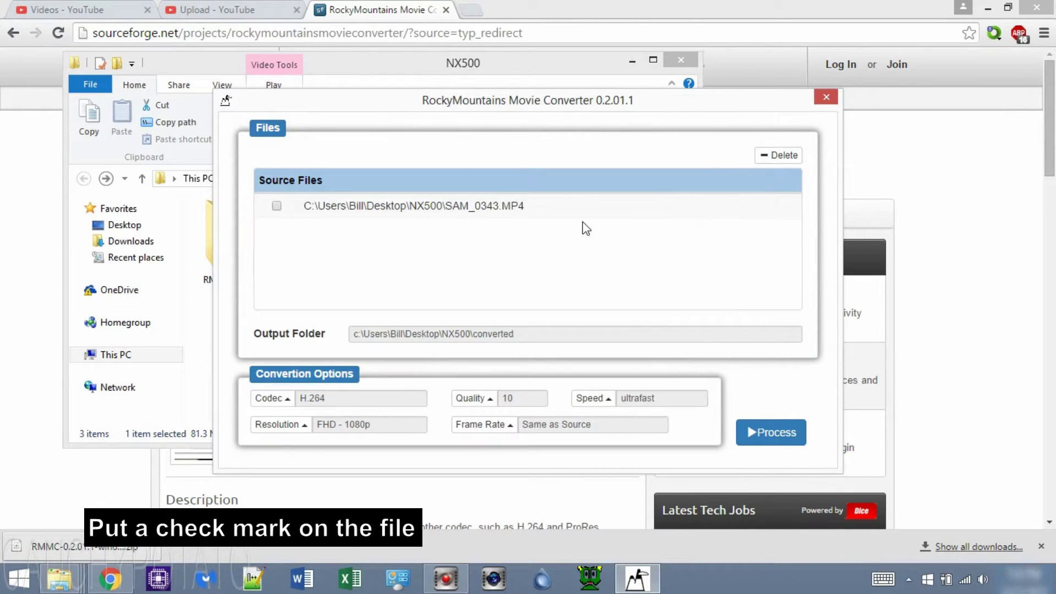
# - Tick SAM_0343.MP4 for conversion and show the list of output codecs
pyautogui.click(276, 206)
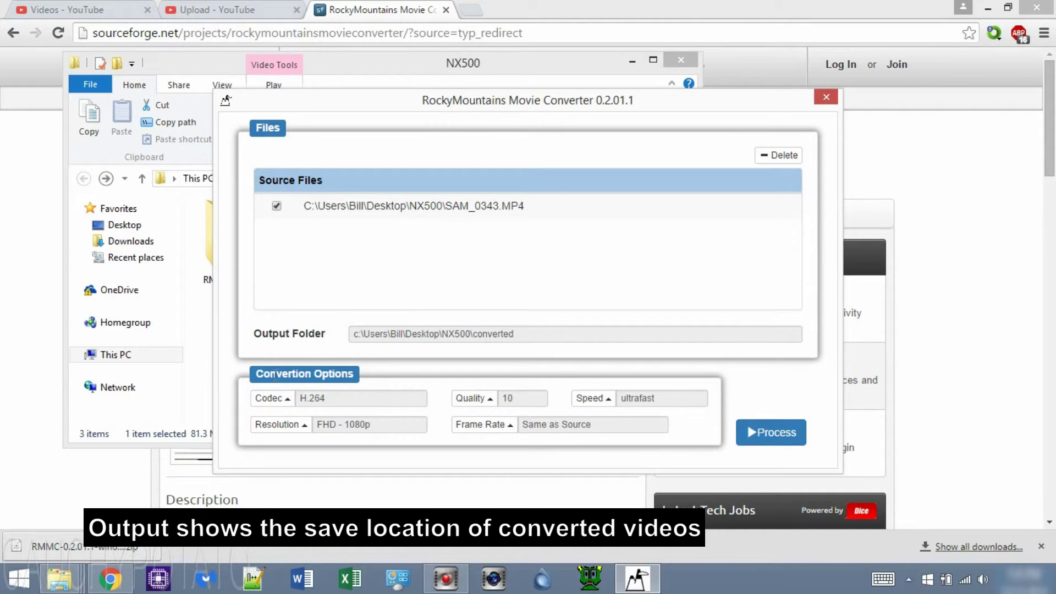
pyautogui.click(262, 402)
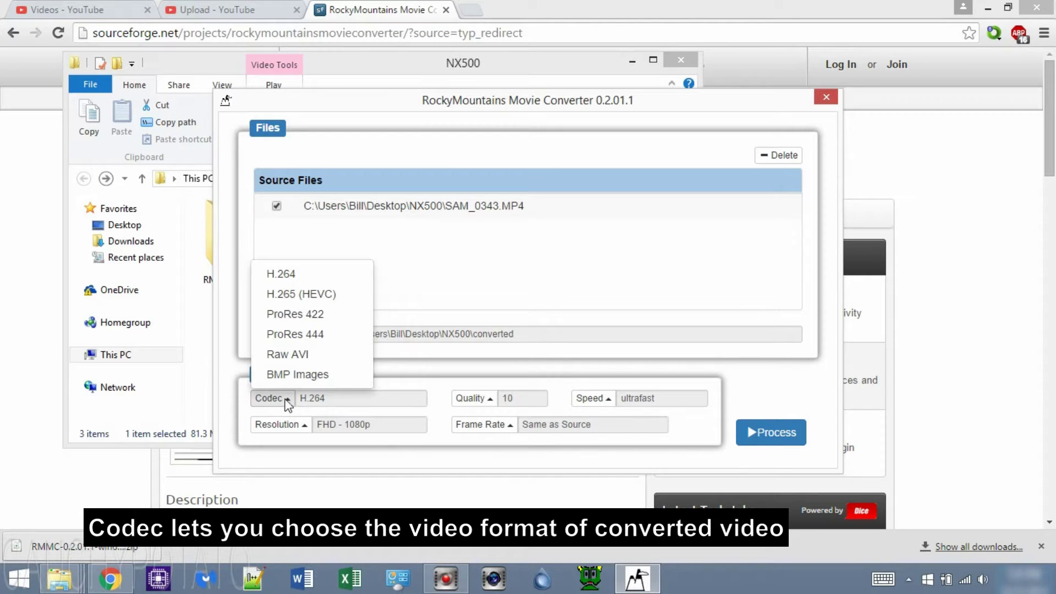
pyautogui.click(474, 400)
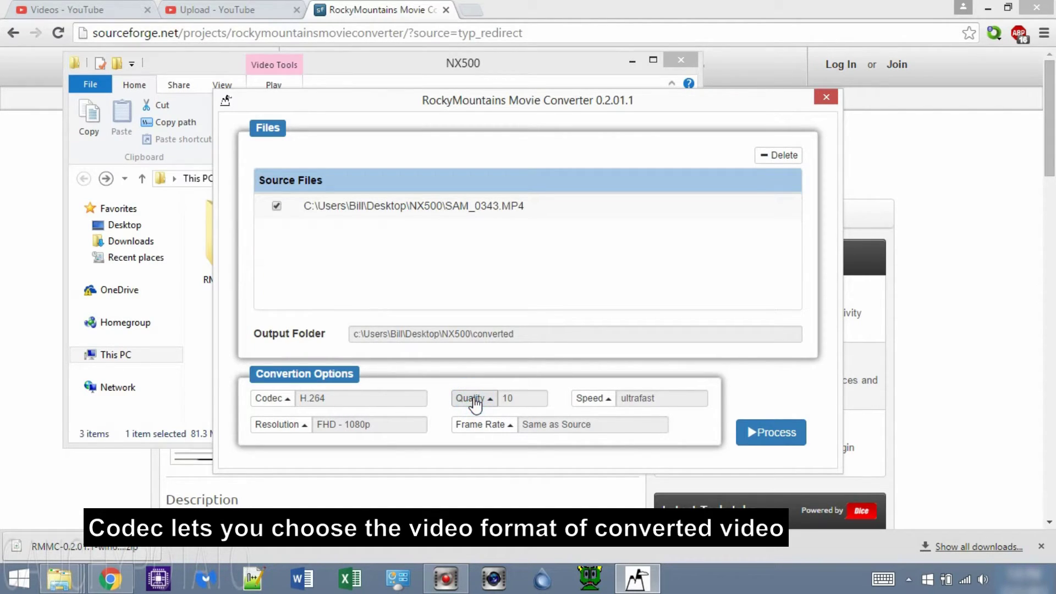
pyautogui.click(474, 400)
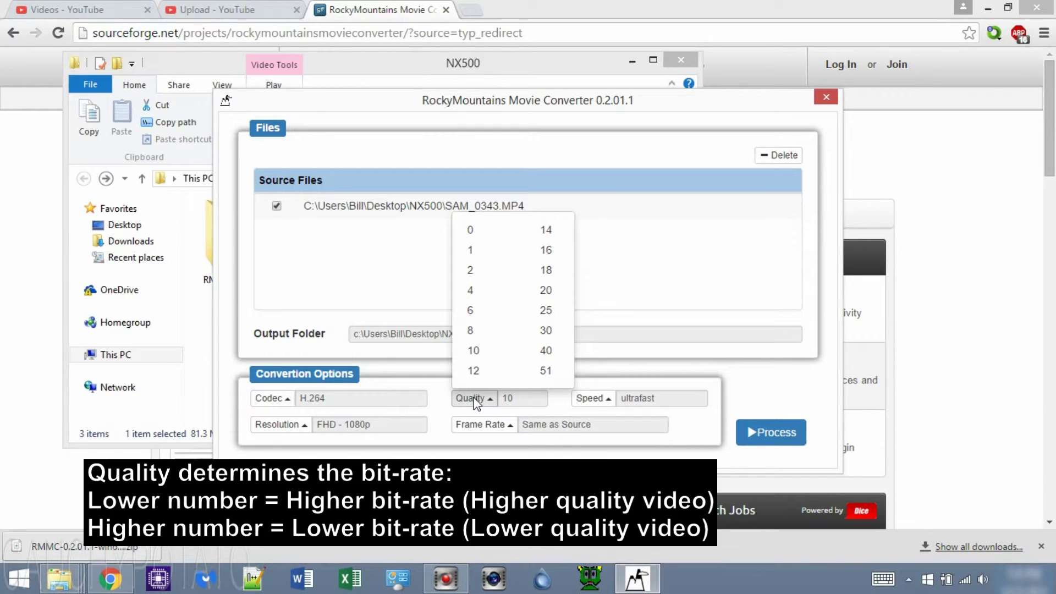
pyautogui.click(603, 400)
pyautogui.click(603, 398)
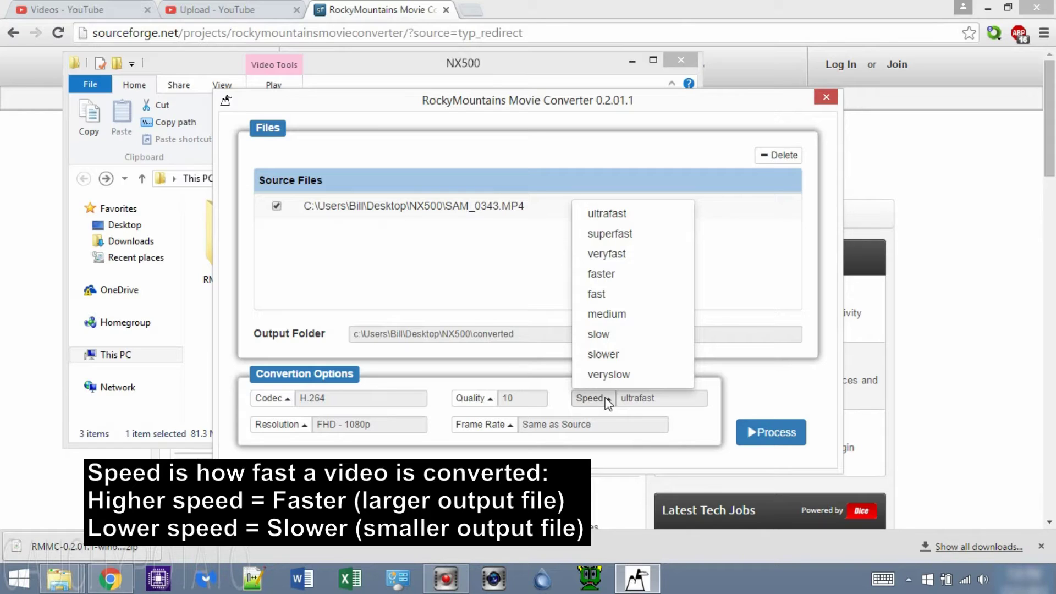
# - Set the output resolution to Same as Source, keeping ultrafast speed and the source frame rate
pyautogui.click(266, 428)
pyautogui.click(270, 427)
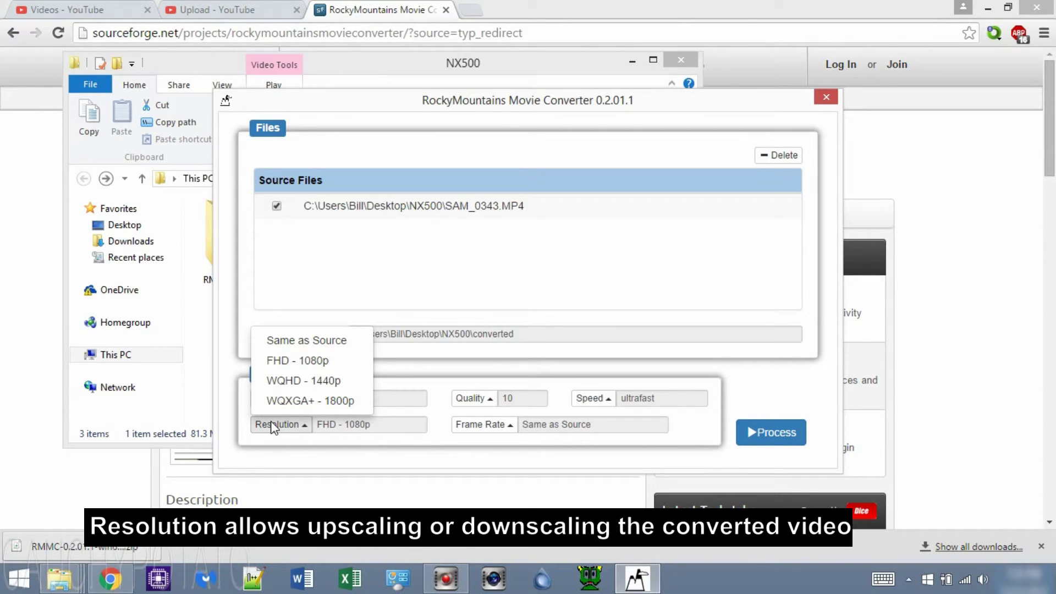
pyautogui.click(314, 344)
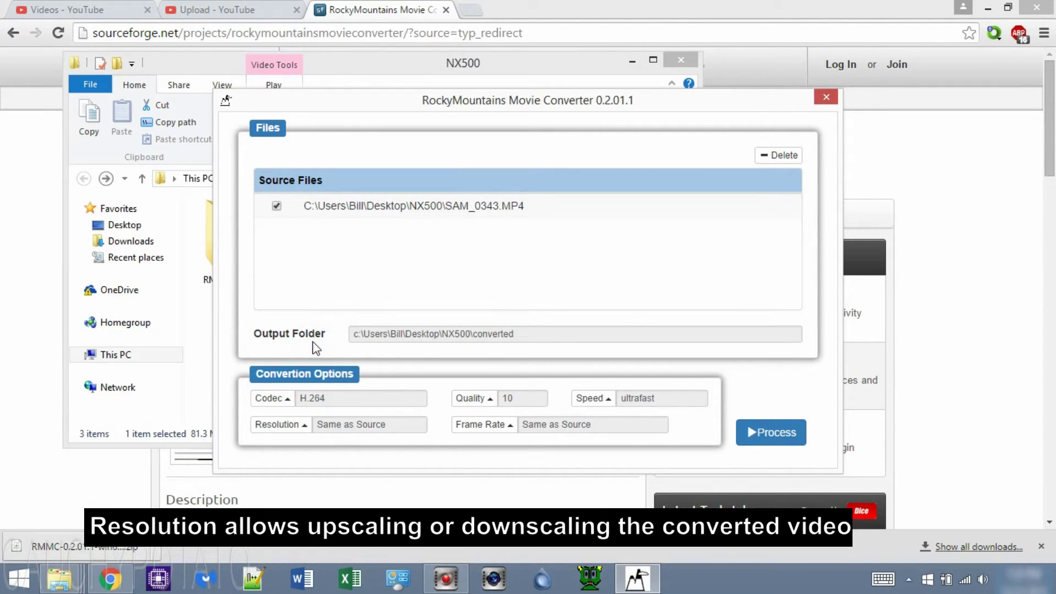
pyautogui.click(469, 431)
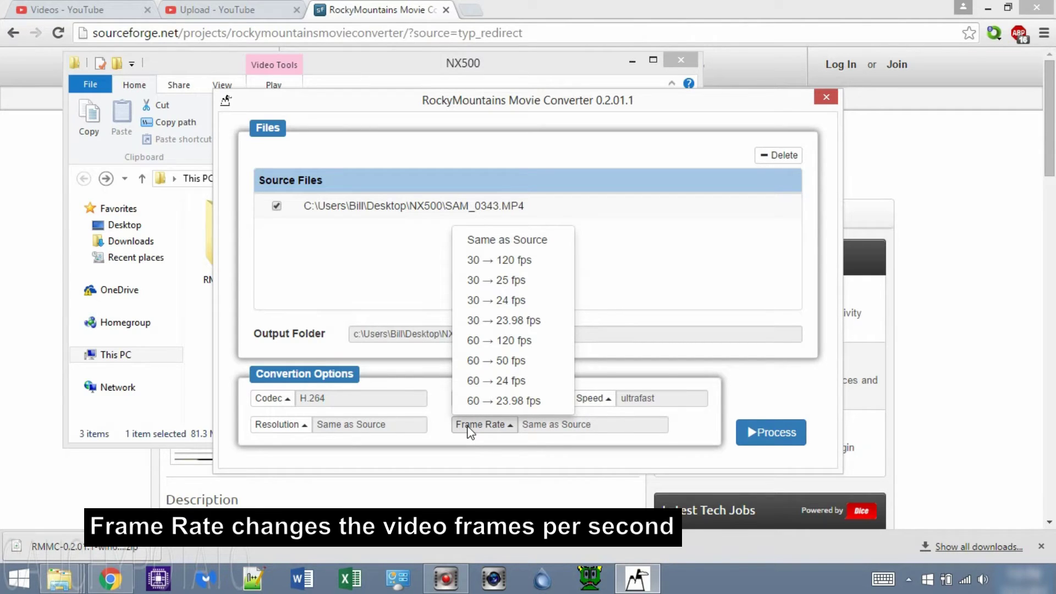
pyautogui.click(685, 423)
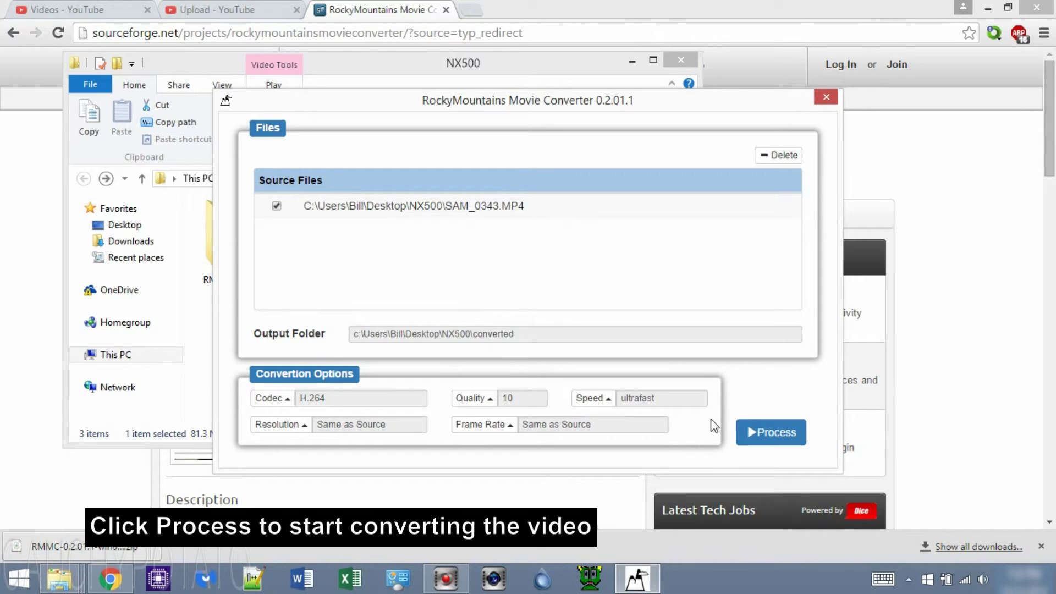
# - Run the H.264 conversion of SAM_0343.MP4 and close the Completed message
pyautogui.click(782, 434)
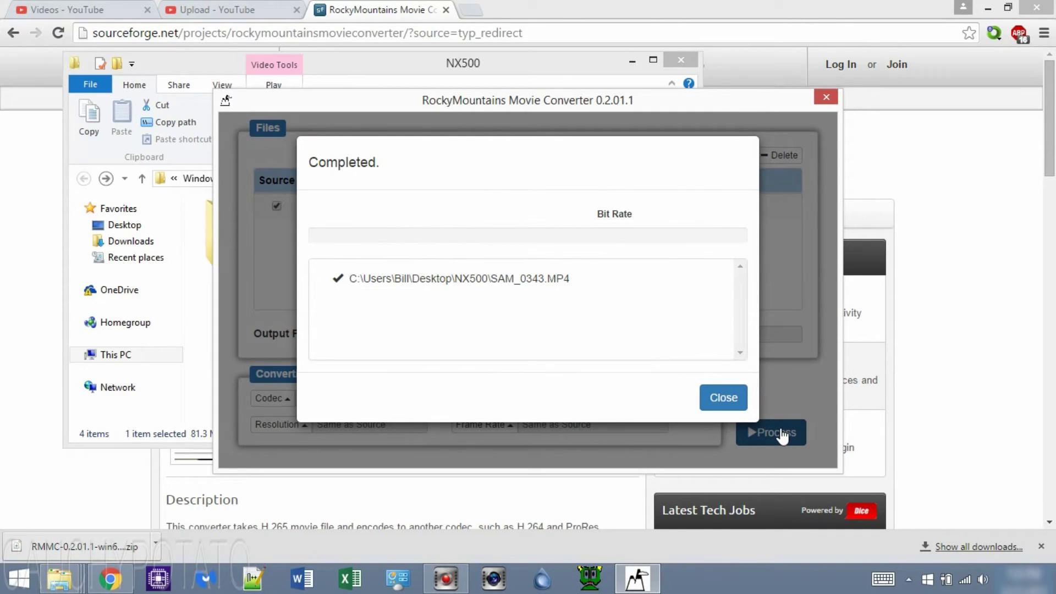
pyautogui.click(734, 401)
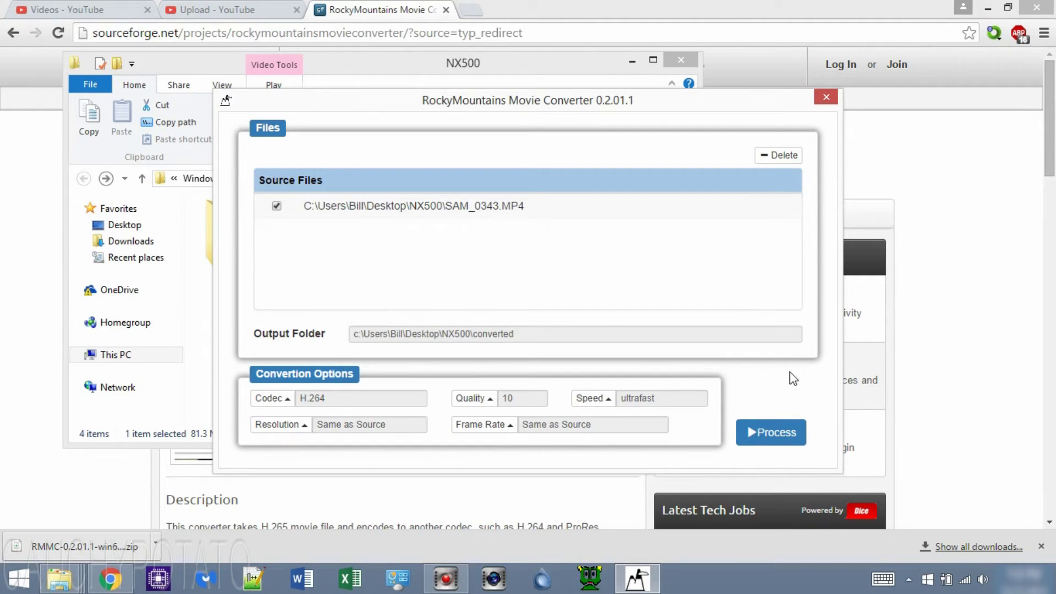
# - Close RockyMountains Movie Converter, open the converted folder in NX500, and return to YouTube's upload tab
pyautogui.click(825, 98)
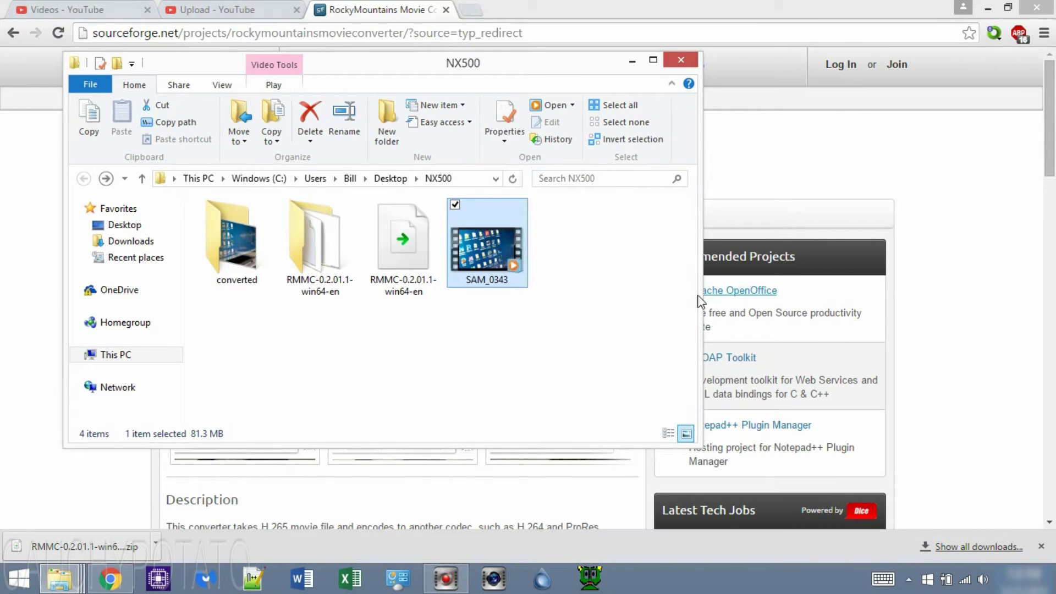
pyautogui.doubleClick(239, 243)
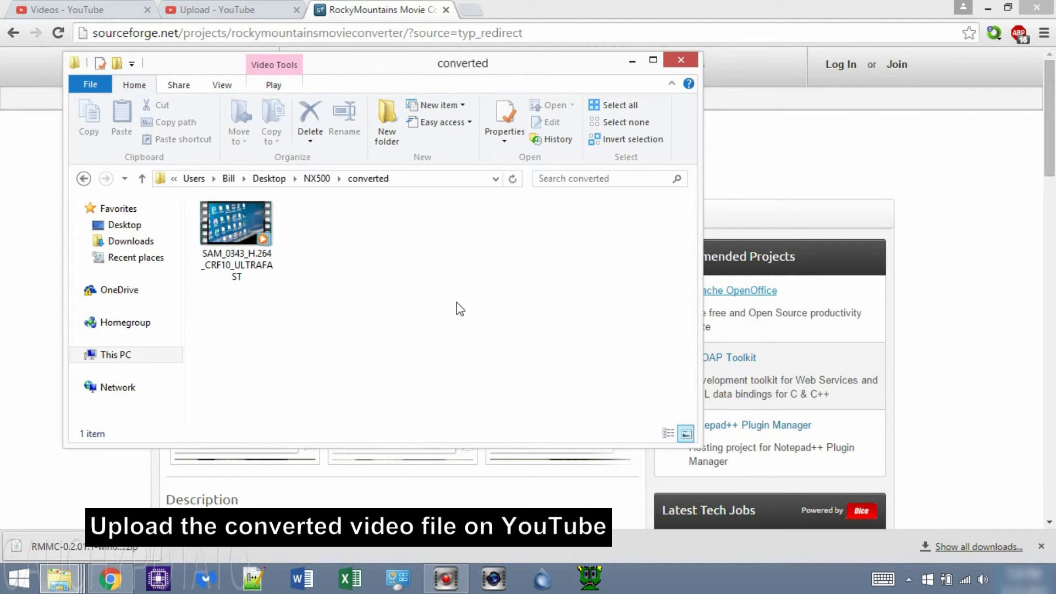
pyautogui.click(241, 6)
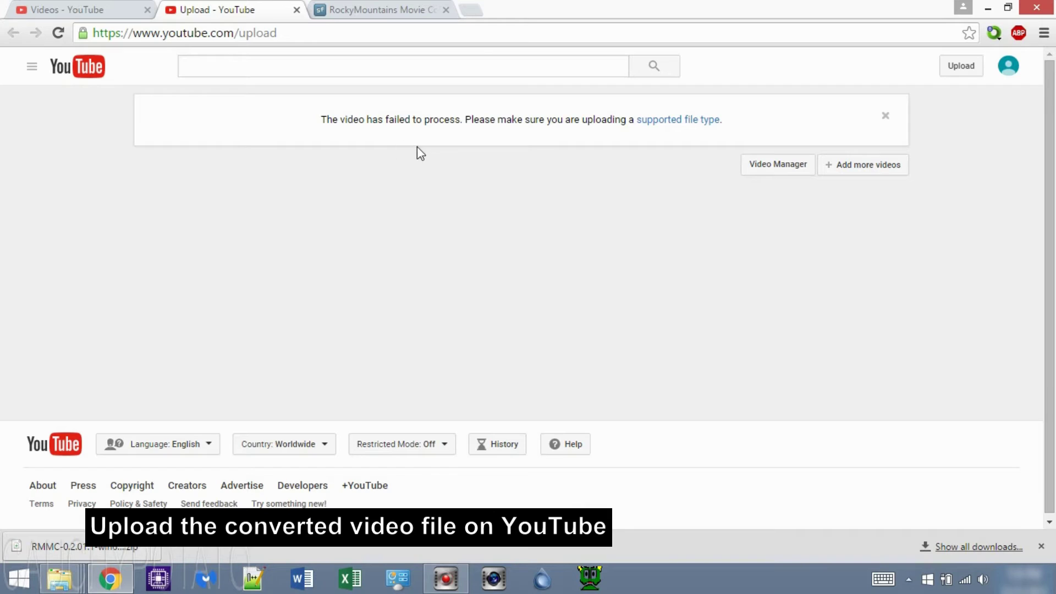
# - Dismiss the failed-processing notice and start a new upload with privacy set to Unlisted
pyautogui.click(892, 116)
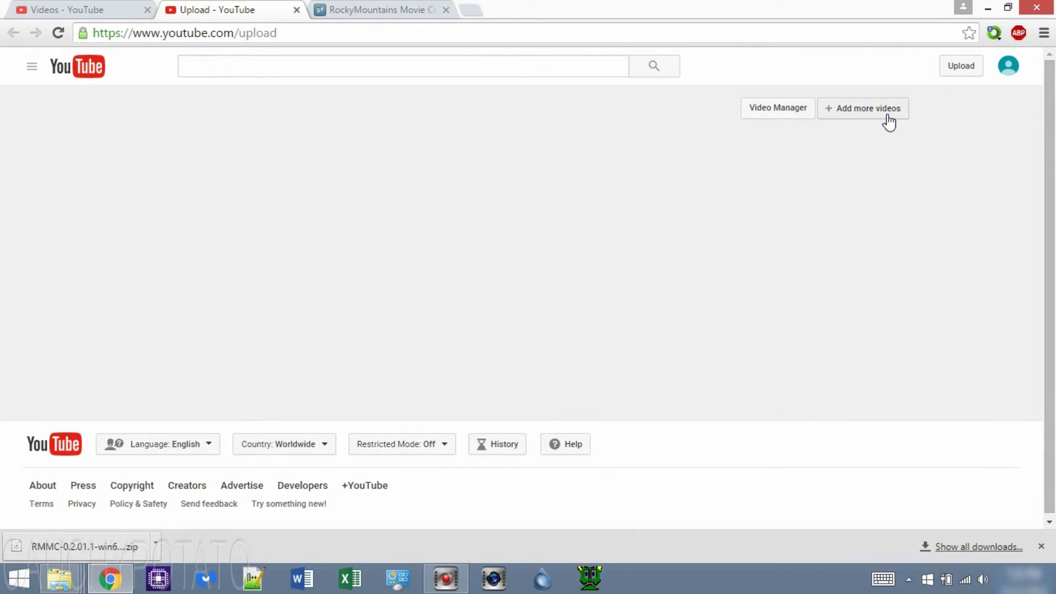
pyautogui.click(963, 74)
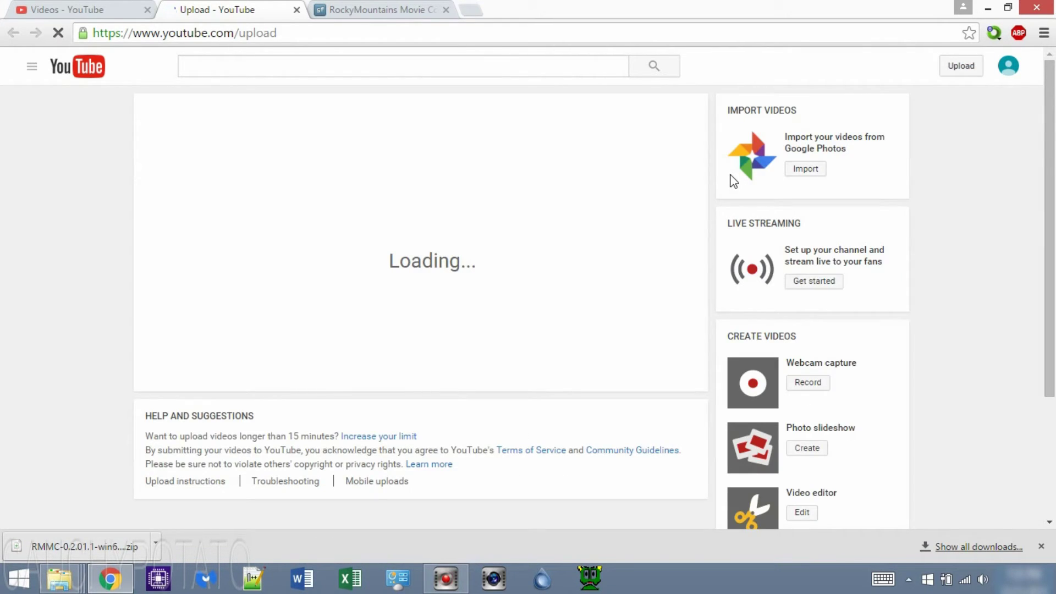
pyautogui.click(431, 305)
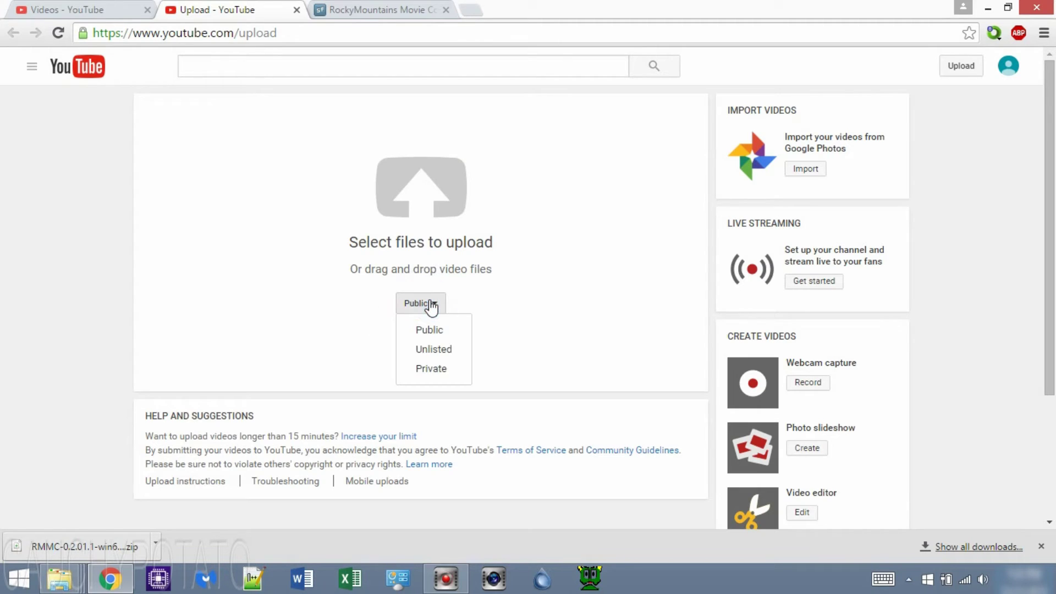
pyautogui.click(433, 349)
# - Drag SAM_0343_H.264_CRF10_ULTRAFAST from the converted folder onto the upload page and finish with Done
pyautogui.moveTo(59, 578)
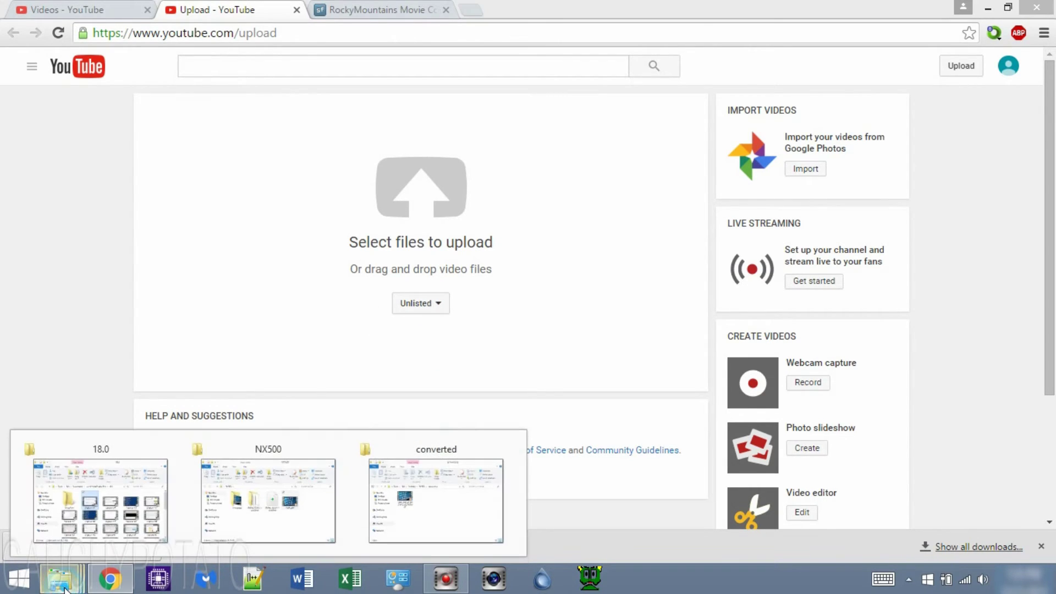
pyautogui.click(385, 506)
pyautogui.moveTo(531, 63); pyautogui.dragTo(472, 58)
pyautogui.moveTo(169, 246); pyautogui.dragTo(674, 269)
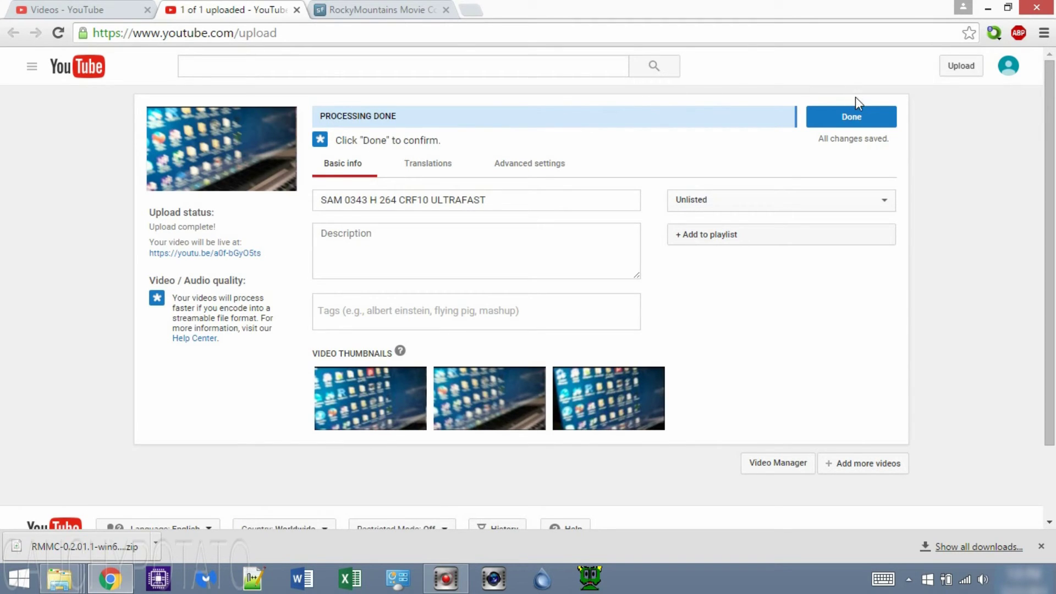
pyautogui.click(855, 117)
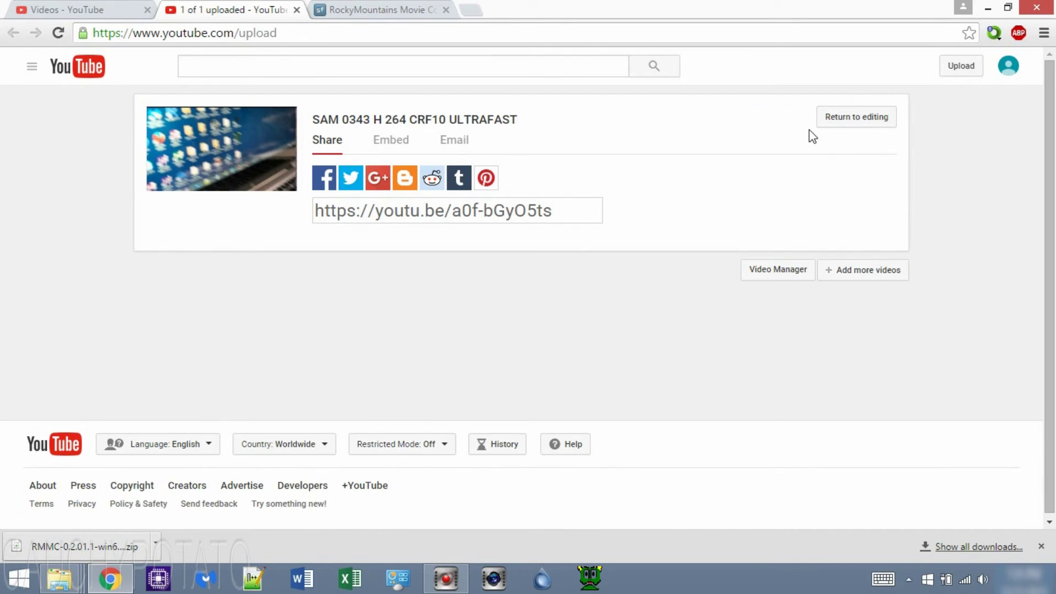